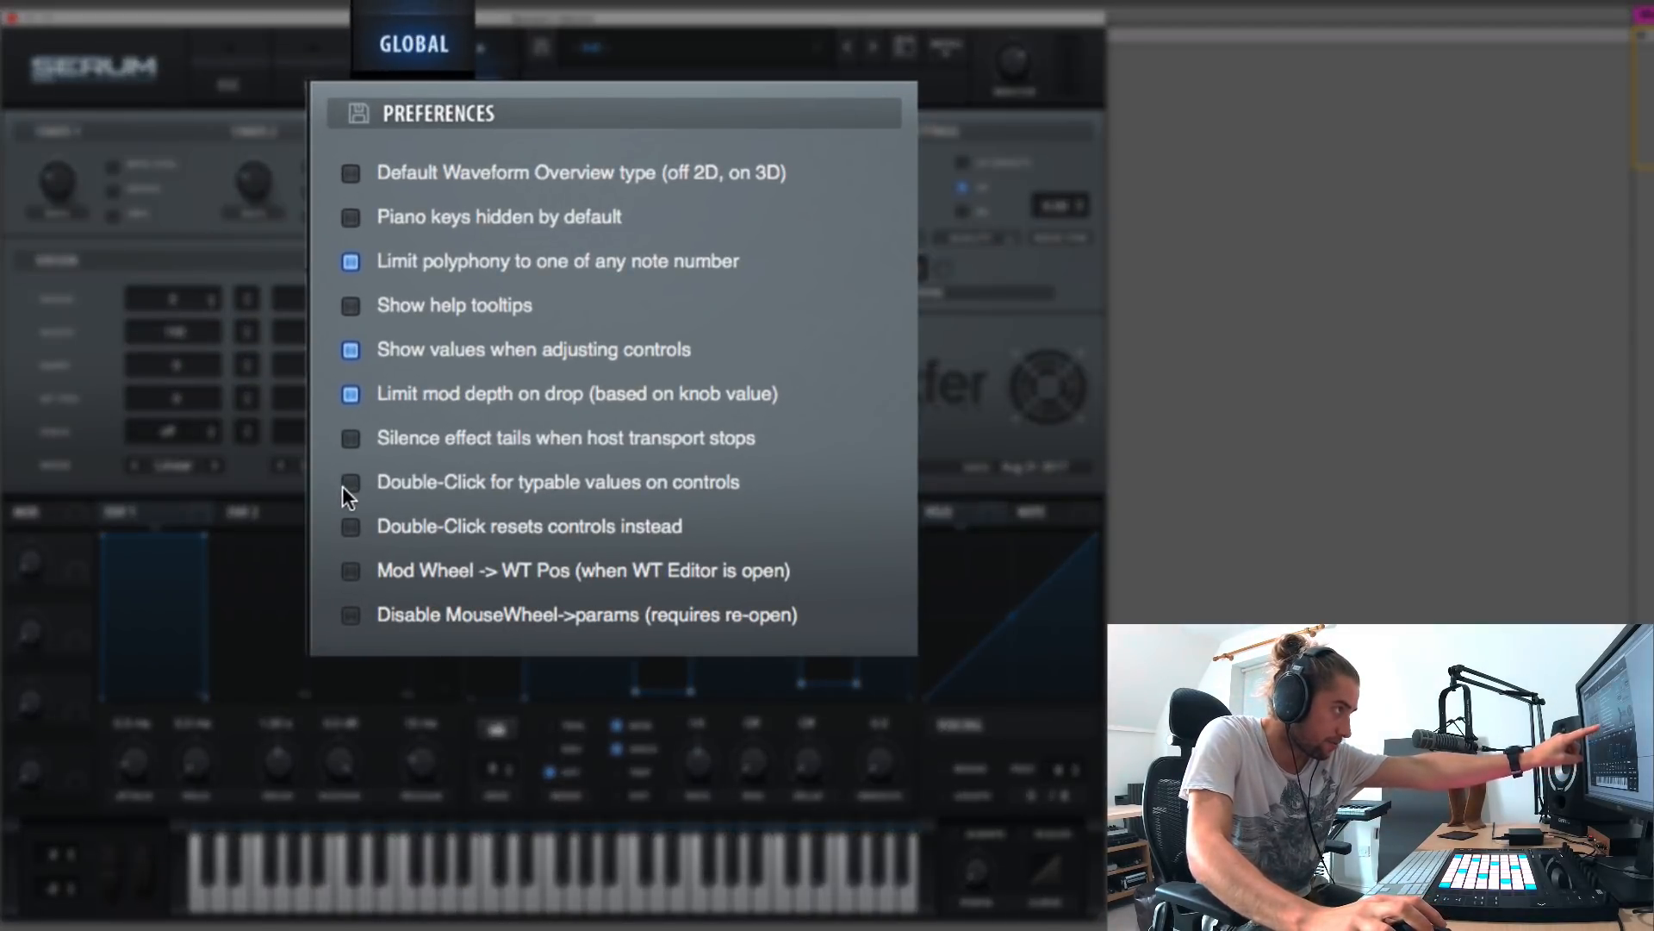
Enable double-click for typable values on controls and set the LFO 1 grid size to 8.
{"action": "left_click", "coordinate": [351, 483]}
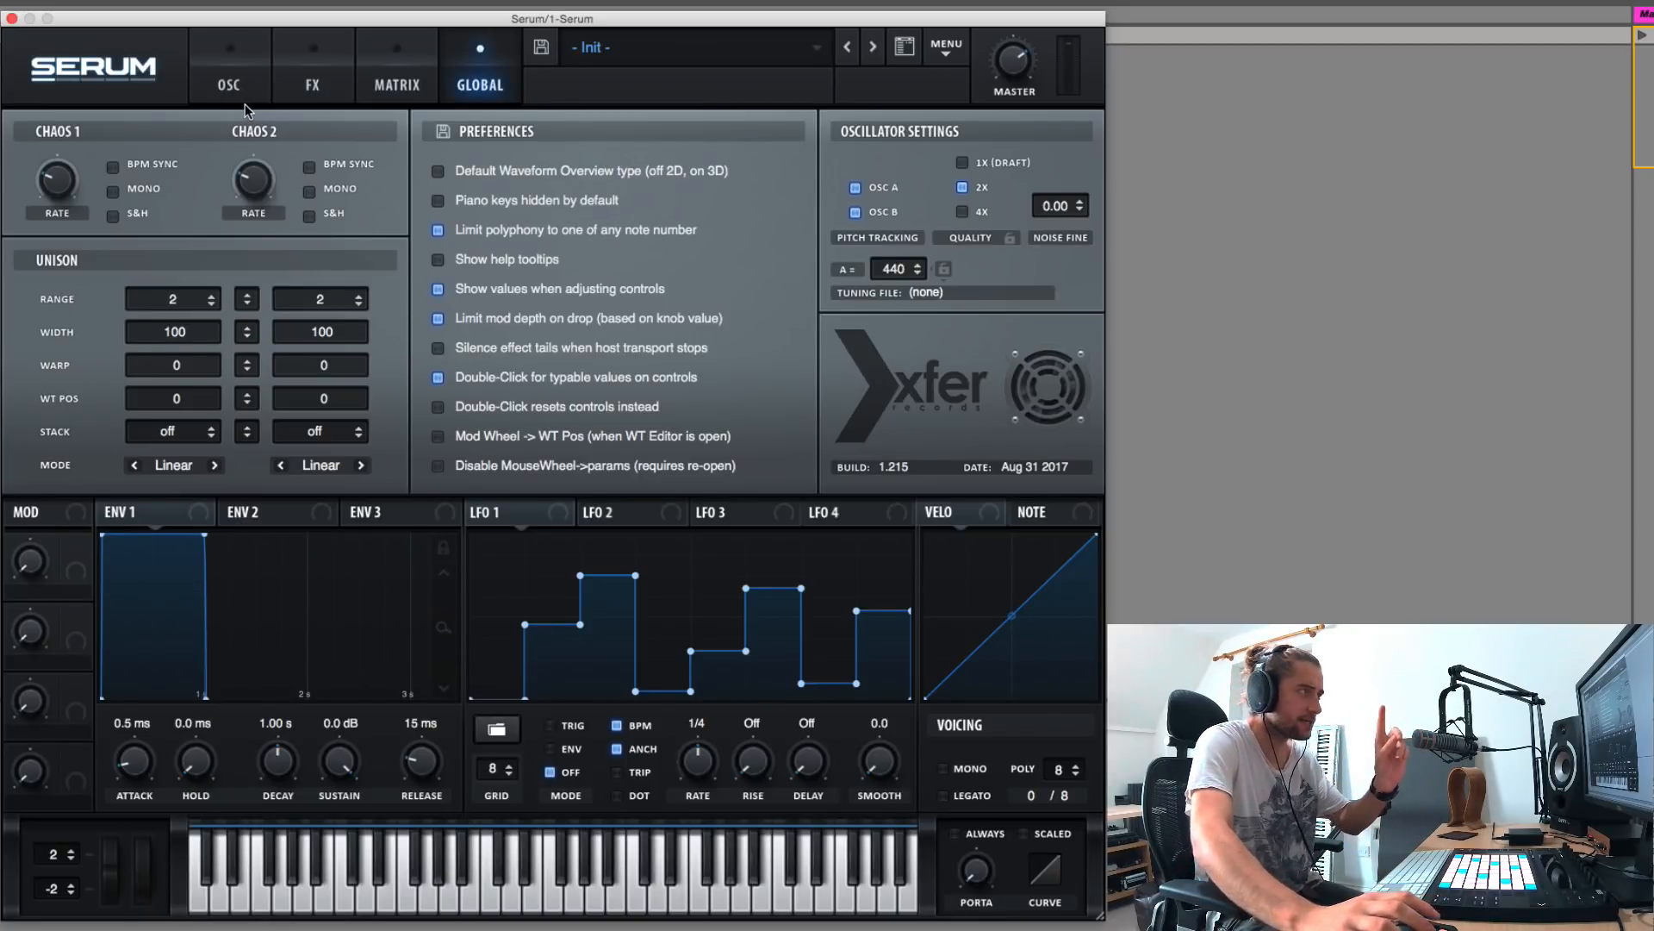
{"action": "left_click", "coordinate": [245, 101]}
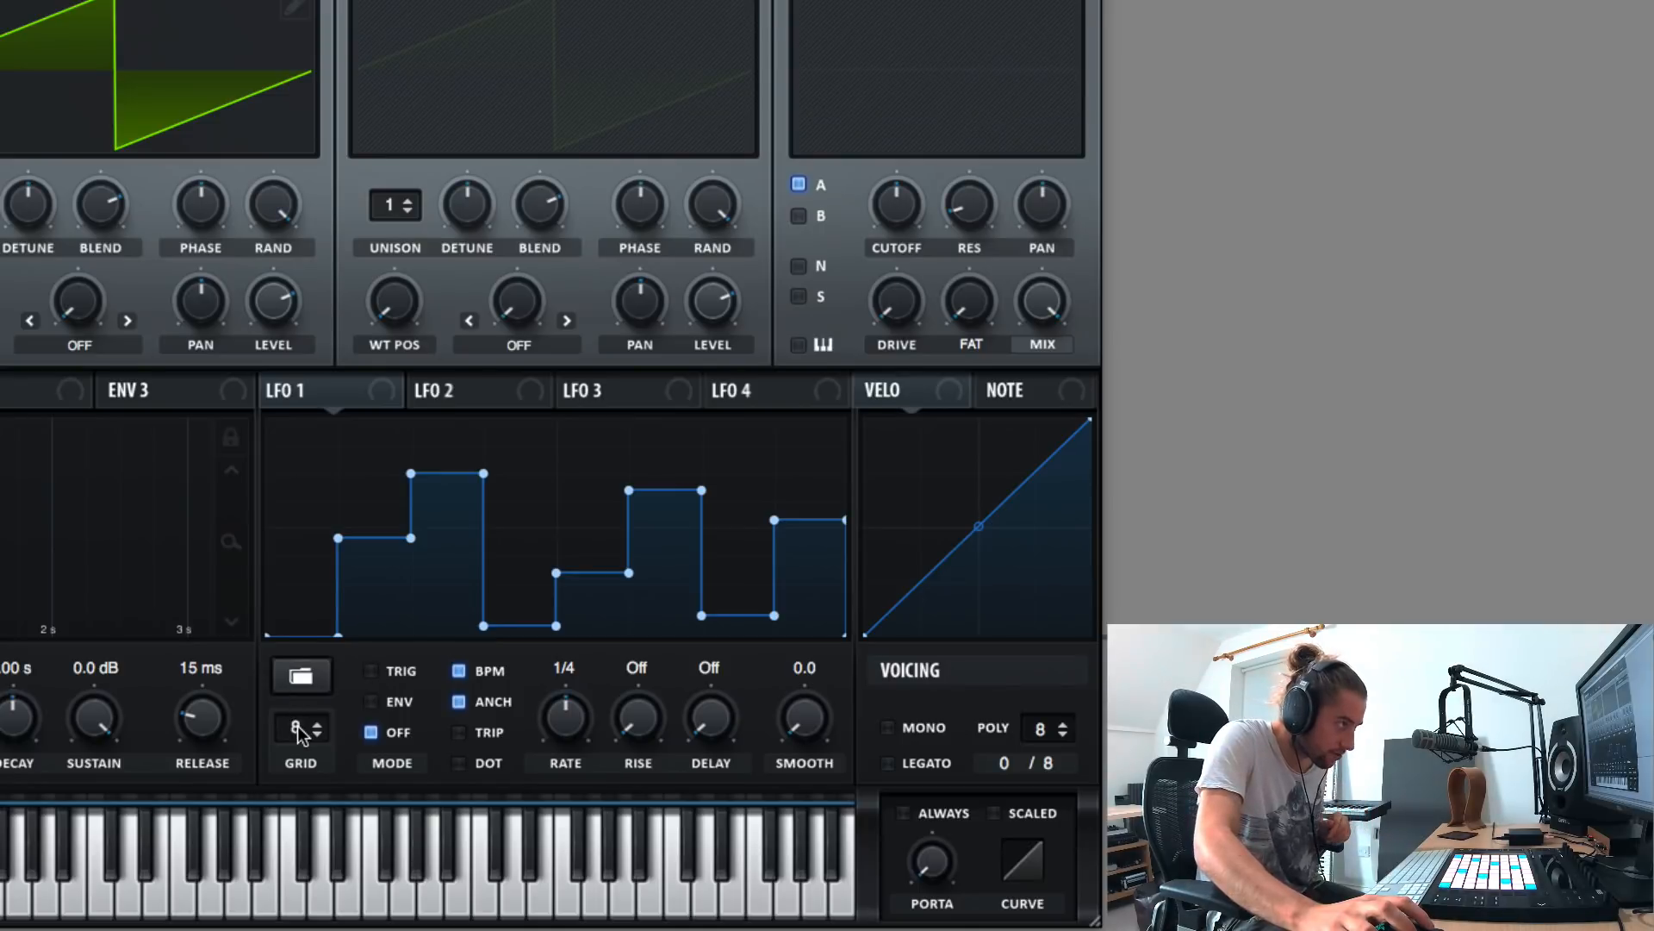
{"action": "double_click", "coordinate": [494, 768]}
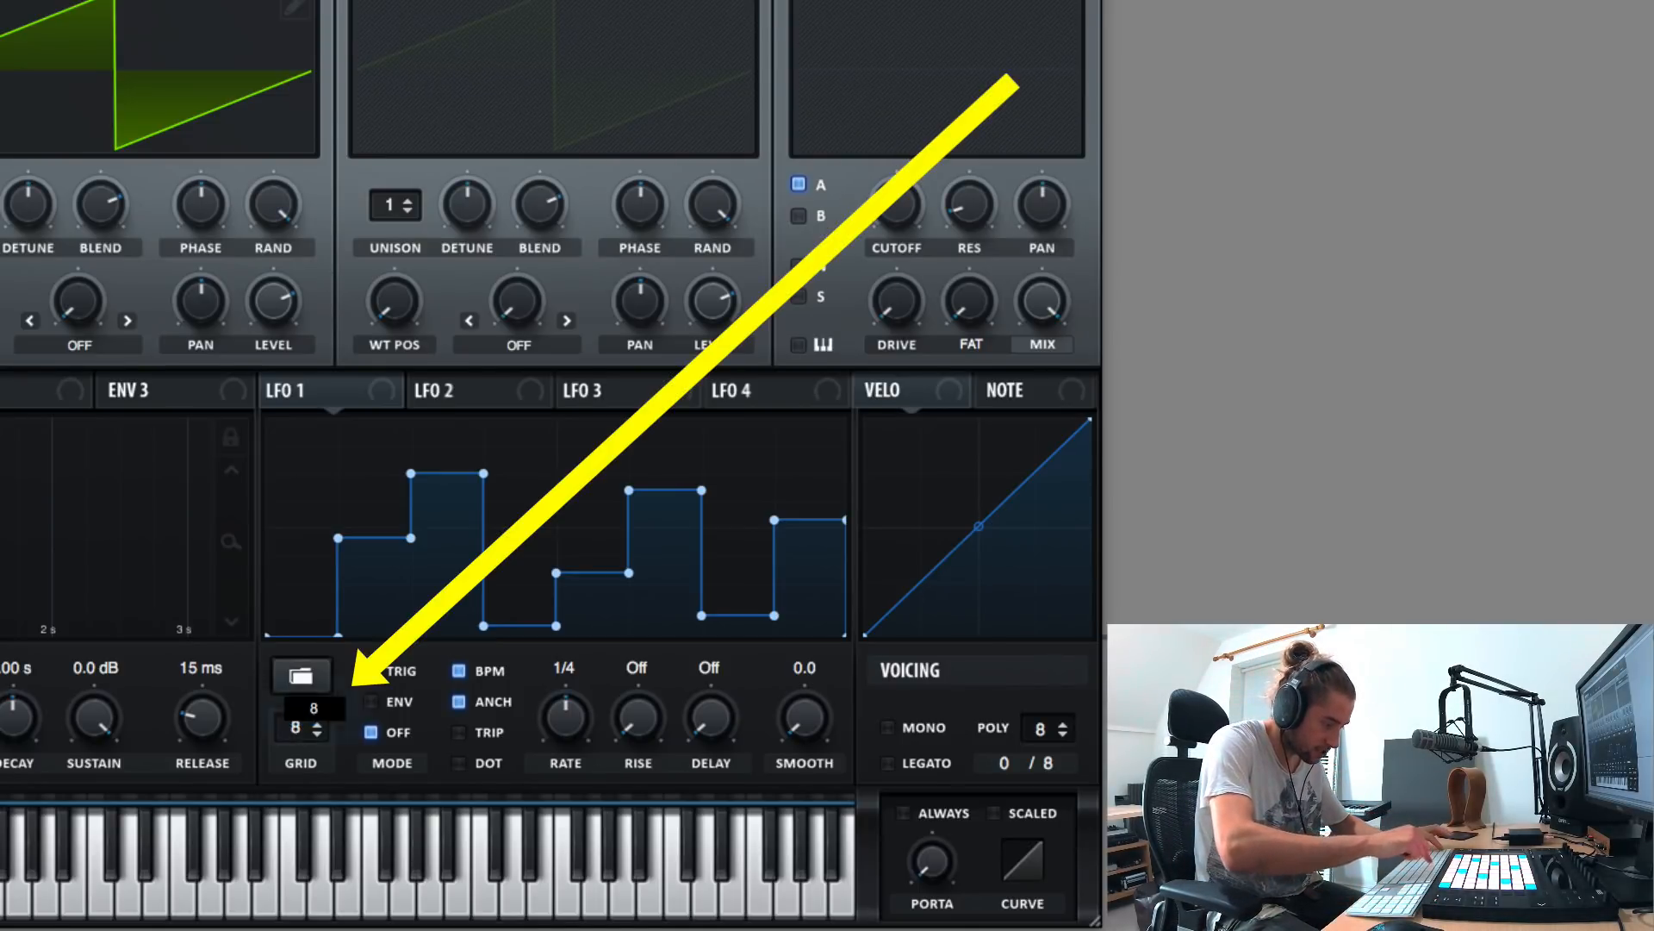
{"action": "type", "text": "8,12"}
{"action": "key", "text": "Return"}
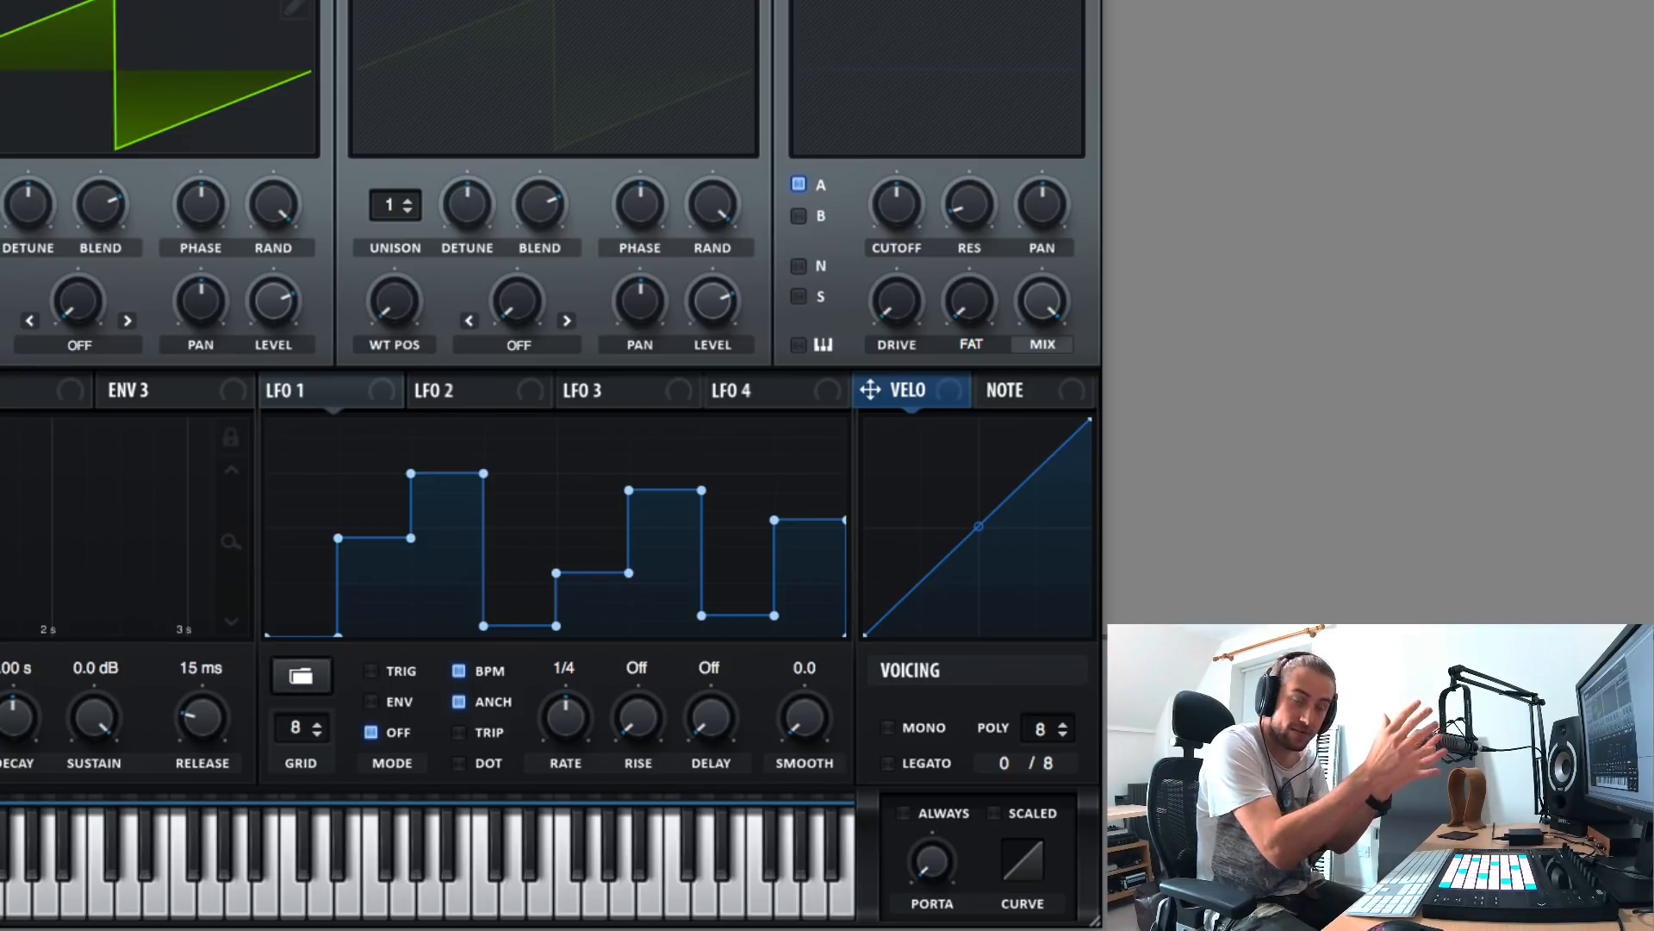
Reshape LFO 1 into a four-step pattern by snapping its points to the grid, with the third step highest.
{"action": "mouse_move", "coordinate": [338, 538]}
{"action": "left_mouse_down"}
{"action": "mouse_move", "coordinate": [336, 601]}
{"action": "mouse_move", "coordinate": [336, 563]}
{"action": "left_mouse_up"}
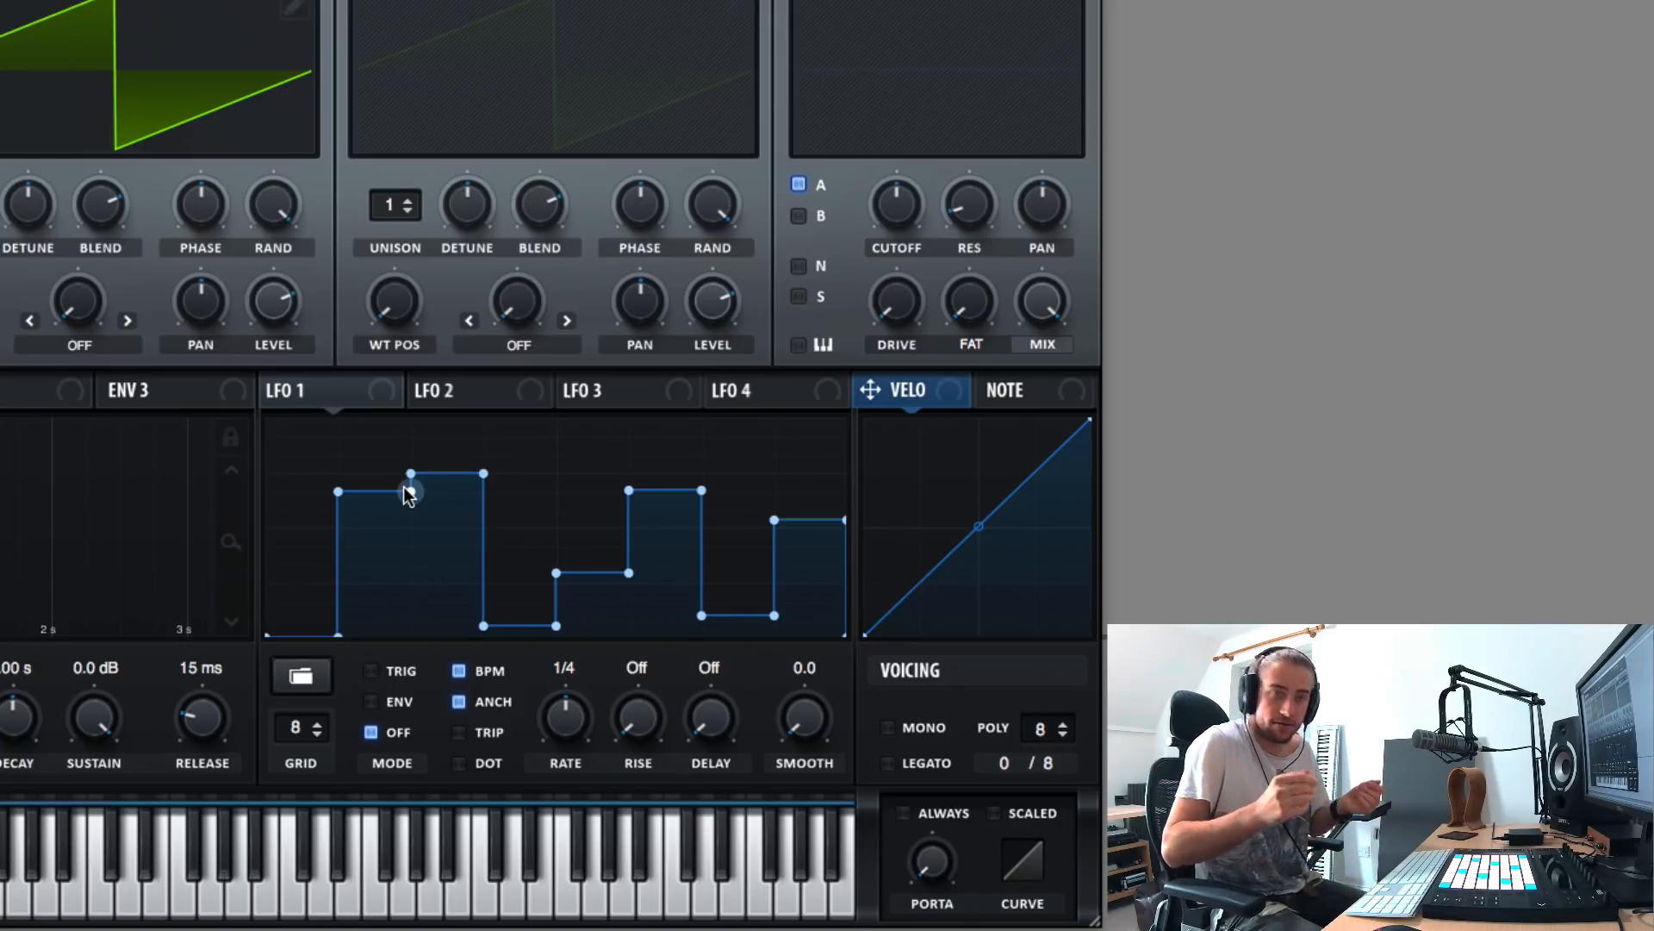
{"action": "left_click_drag", "start_coordinate": [342, 496], "coordinate": [349, 533]}
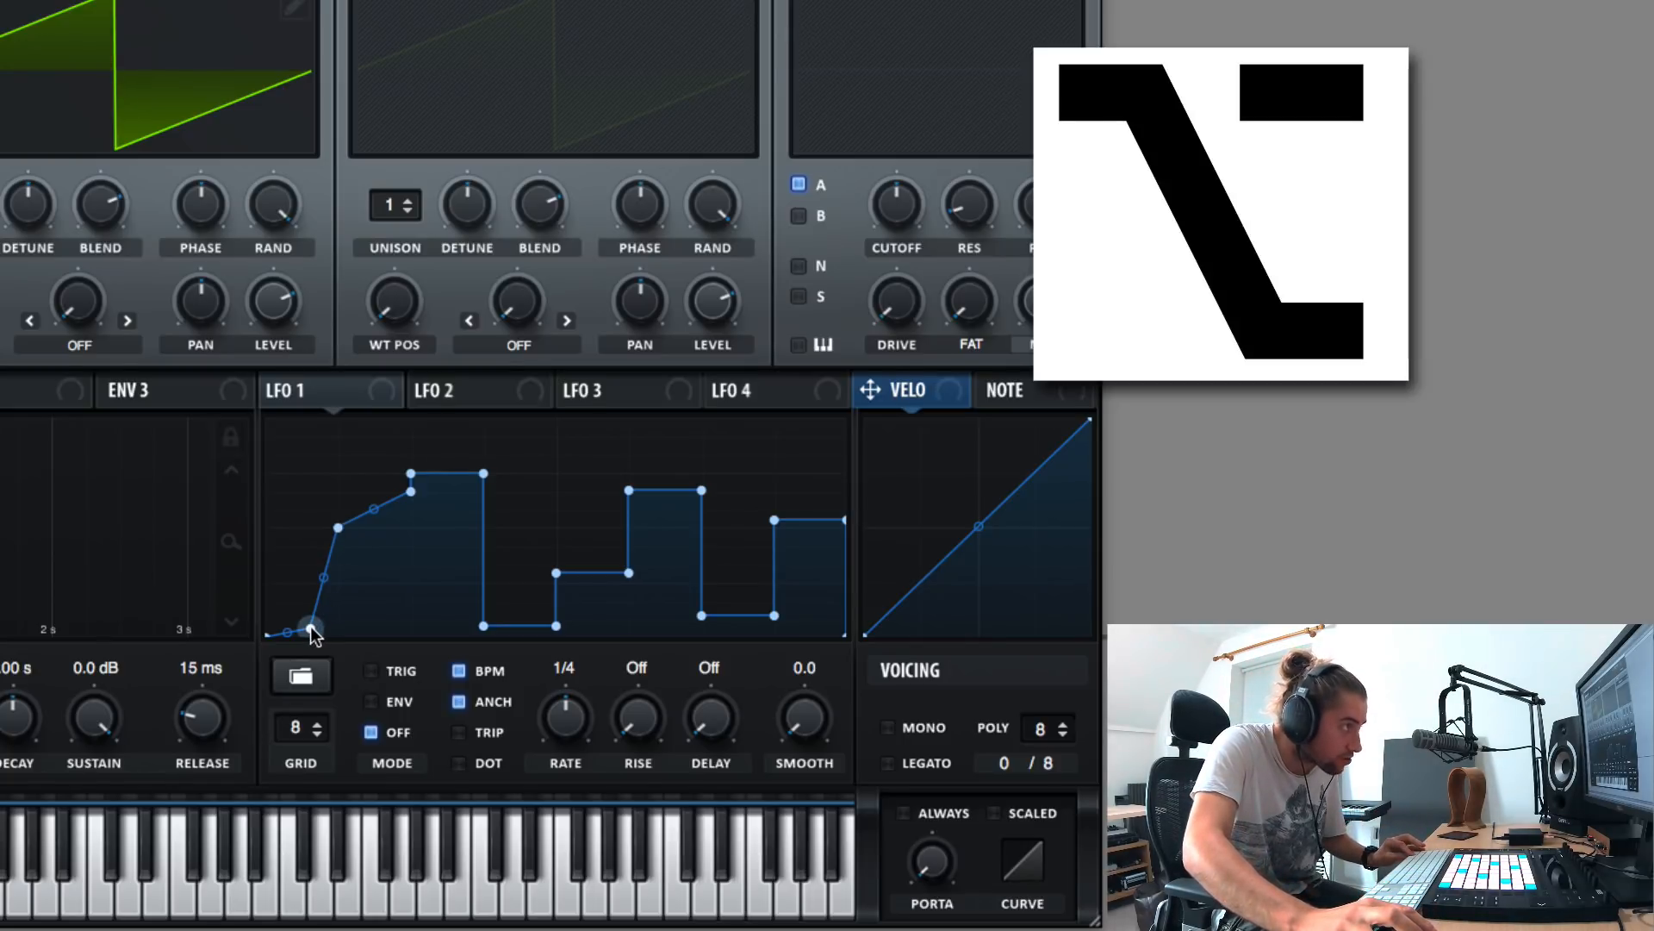
{"action": "left_click_drag", "start_coordinate": [310, 627], "coordinate": [343, 676]}
{"action": "left_click_drag", "start_coordinate": [337, 527], "coordinate": [572, 511]}
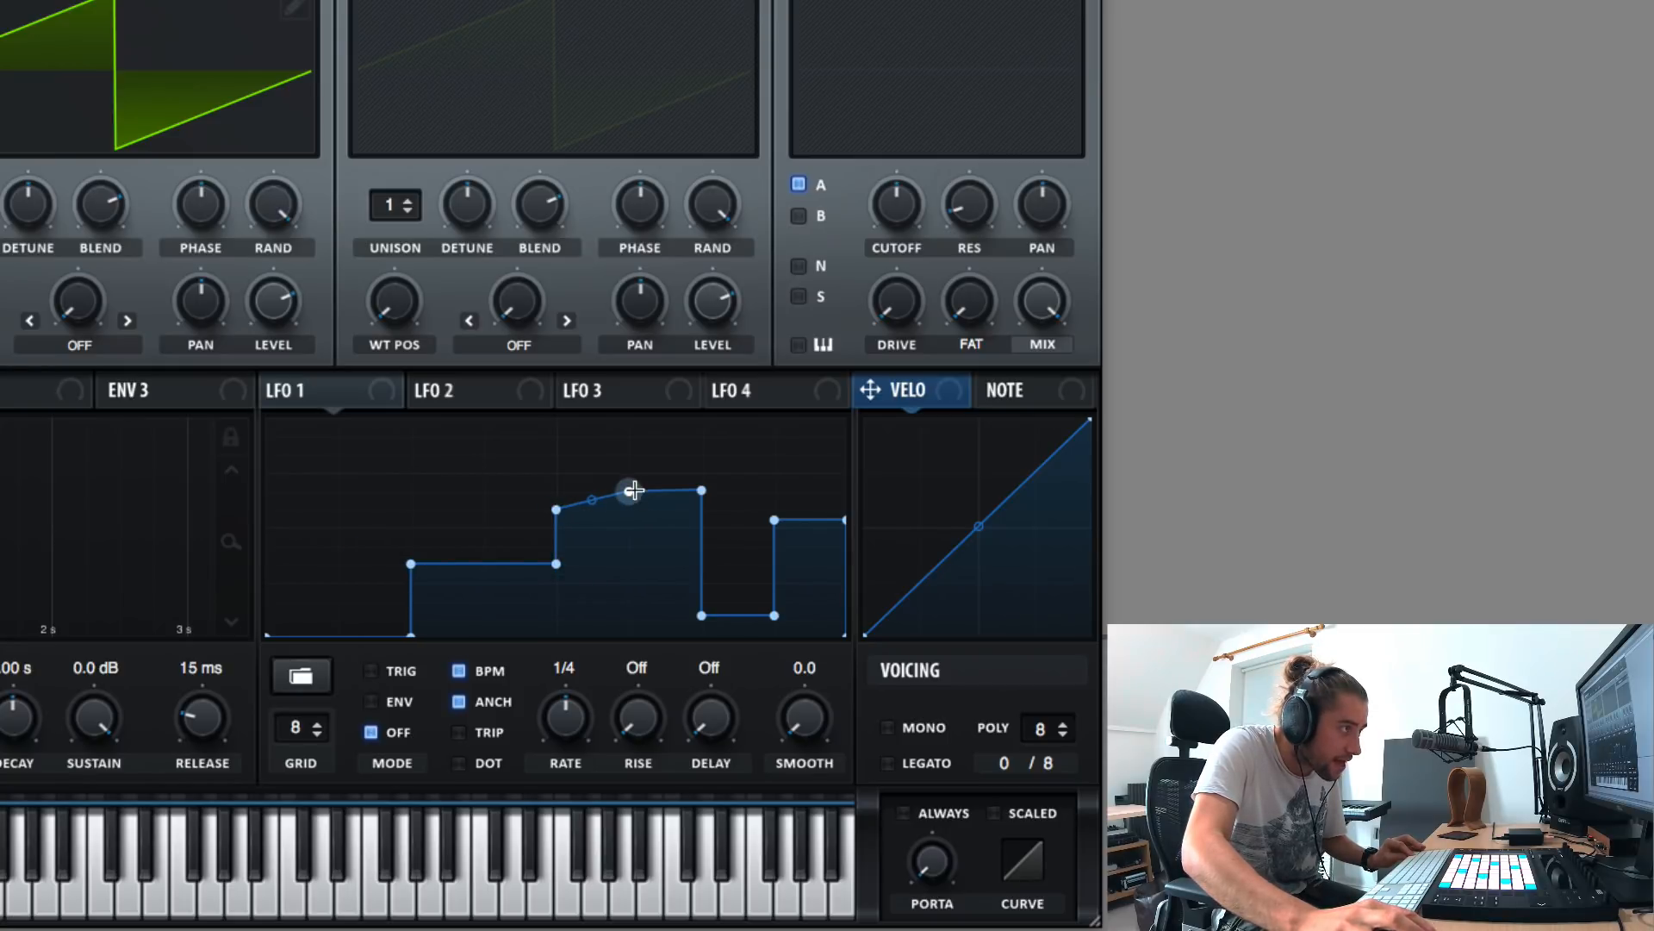
{"action": "left_click_drag", "start_coordinate": [684, 494], "coordinate": [721, 560]}
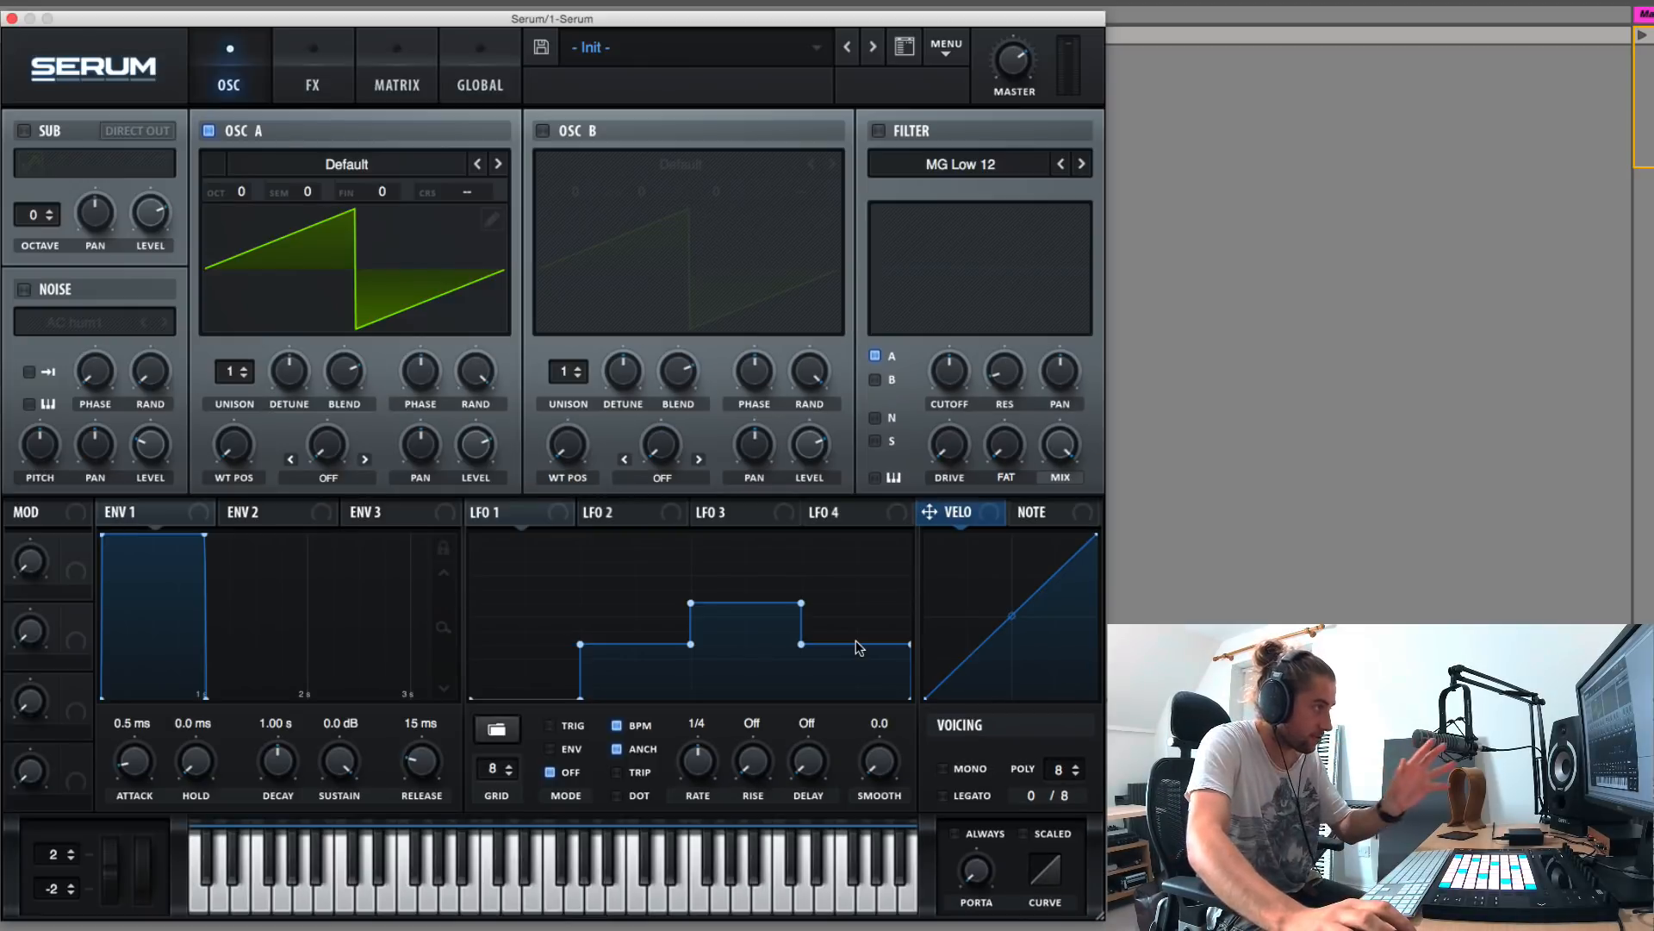
Assign LFO 1 to OSC A's coarse pitch and open the modulation matrix.
{"action": "left_click_drag", "start_coordinate": [476, 512], "coordinate": [473, 201]}
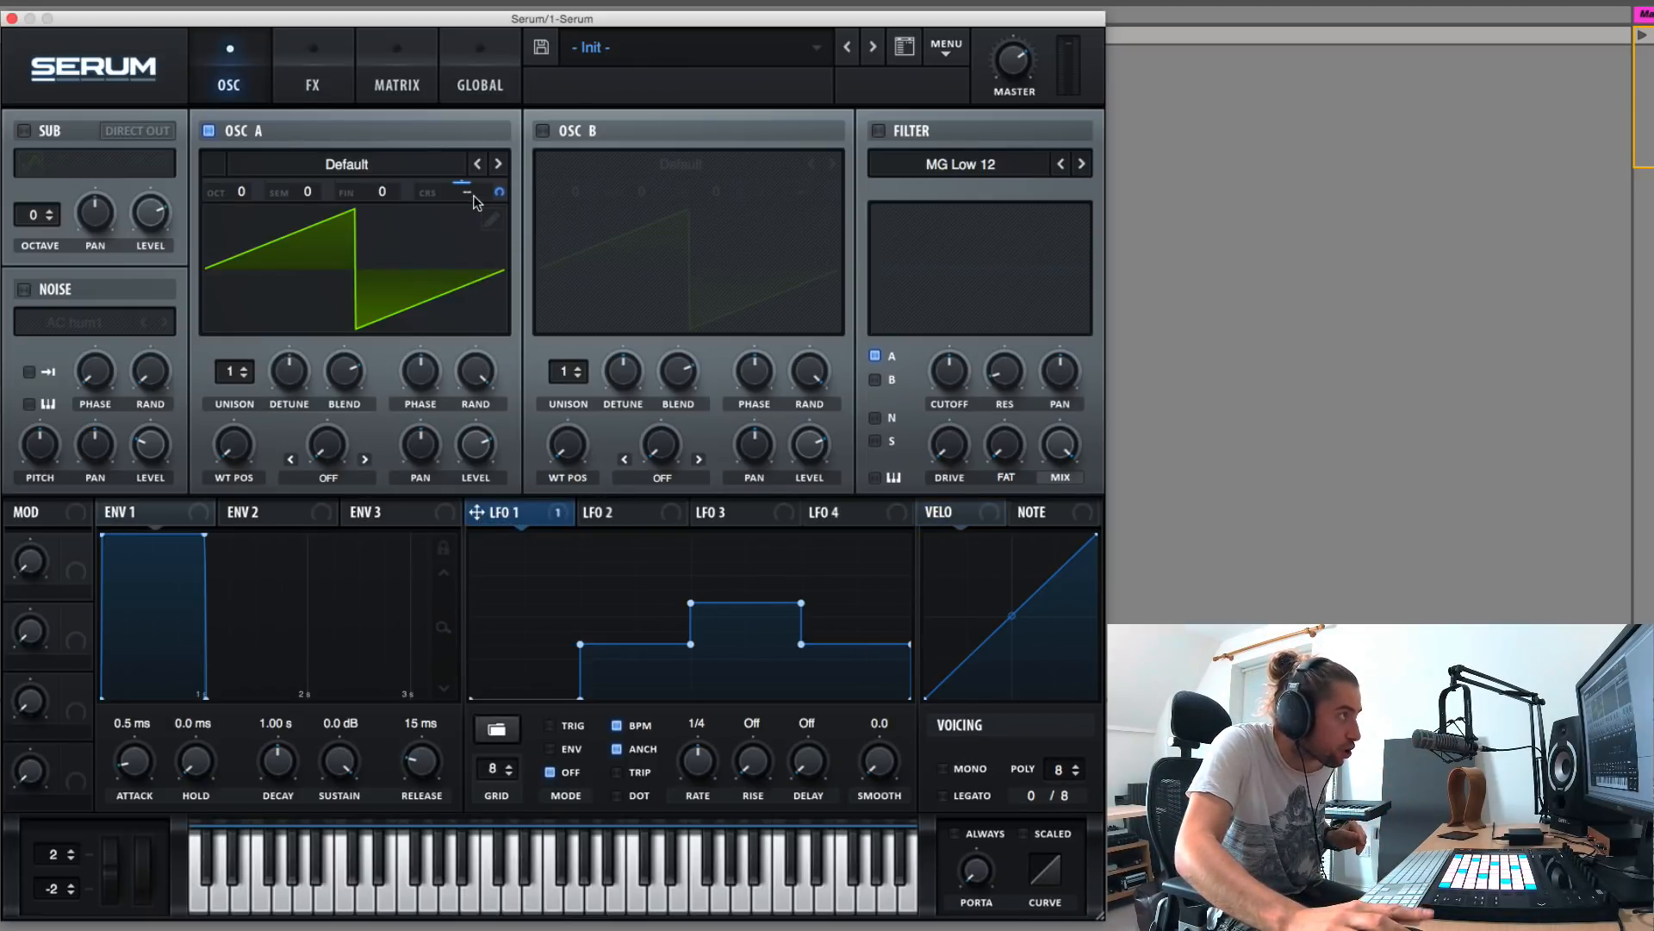
{"action": "left_click", "coordinate": [417, 91]}
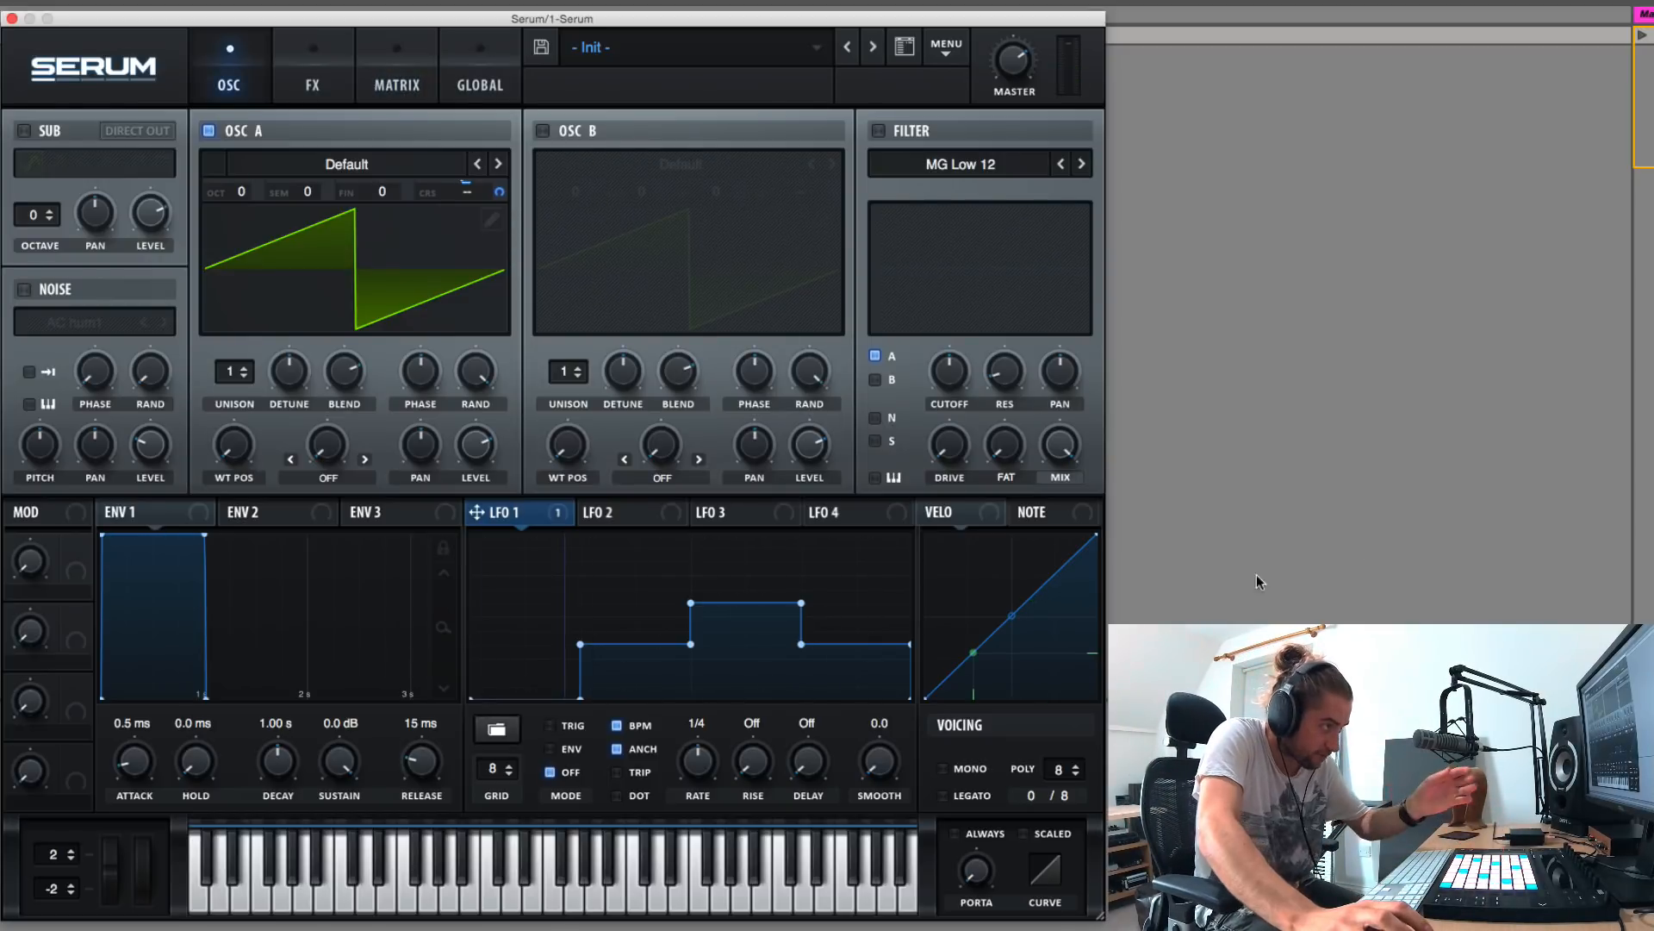
Set LFO 1 to a 1/2 rate in TRIG mode, with its start point at the beginning of the second step.
{"action": "left_click_drag", "start_coordinate": [695, 768], "coordinate": [694, 773]}
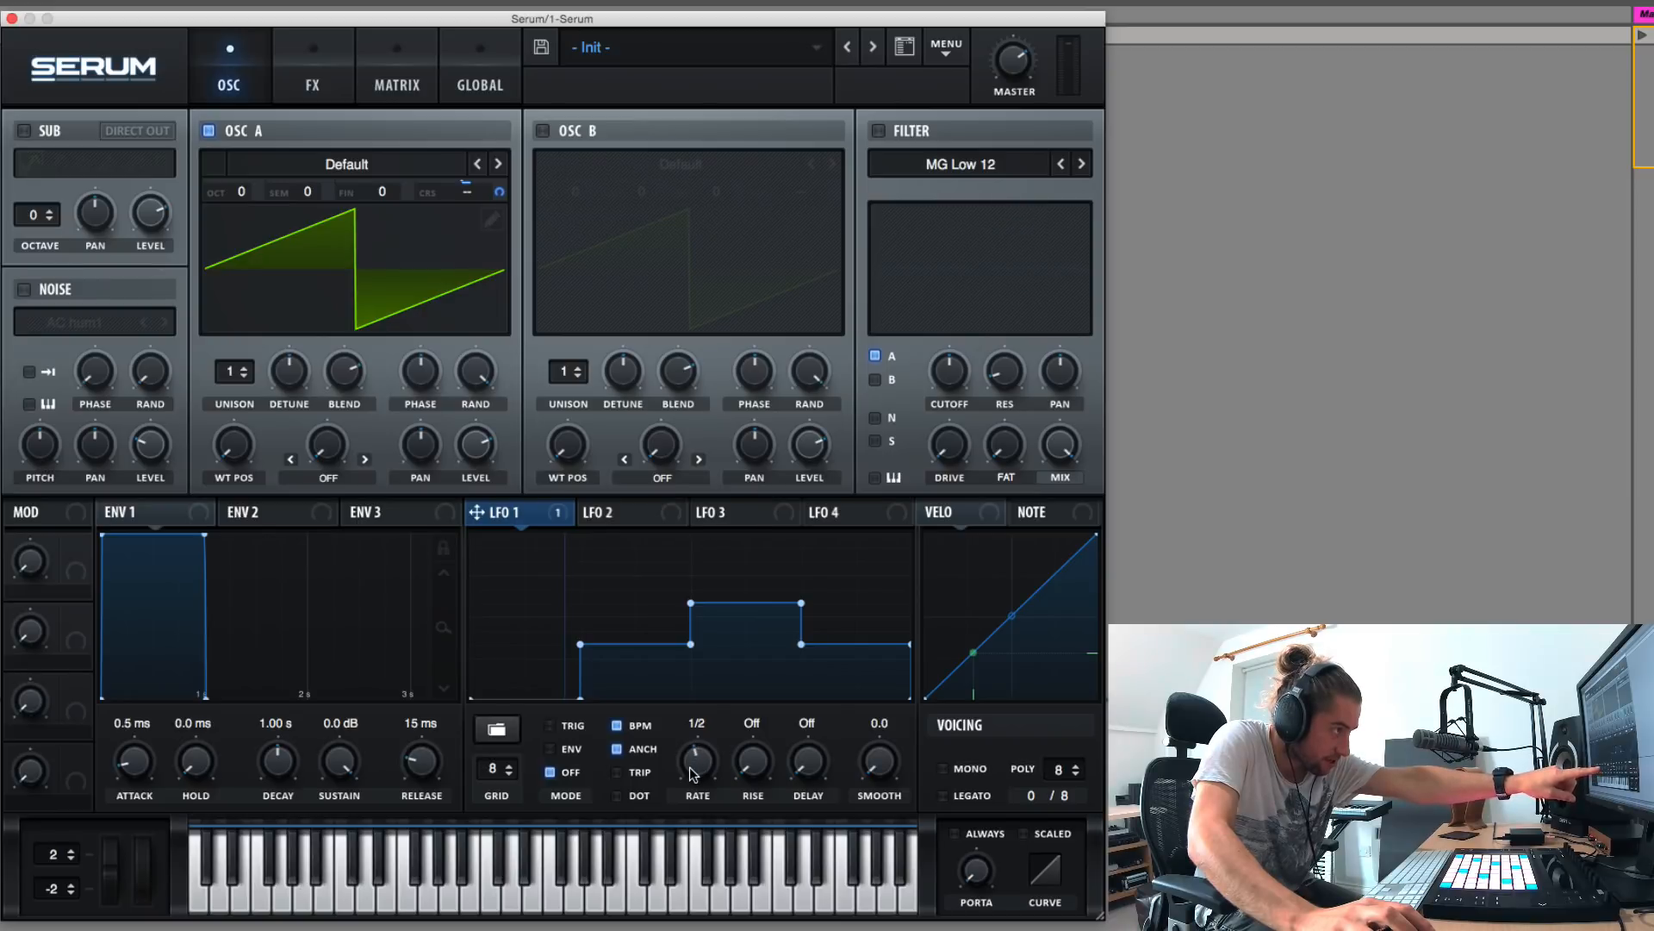
{"action": "left_click", "coordinate": [552, 726]}
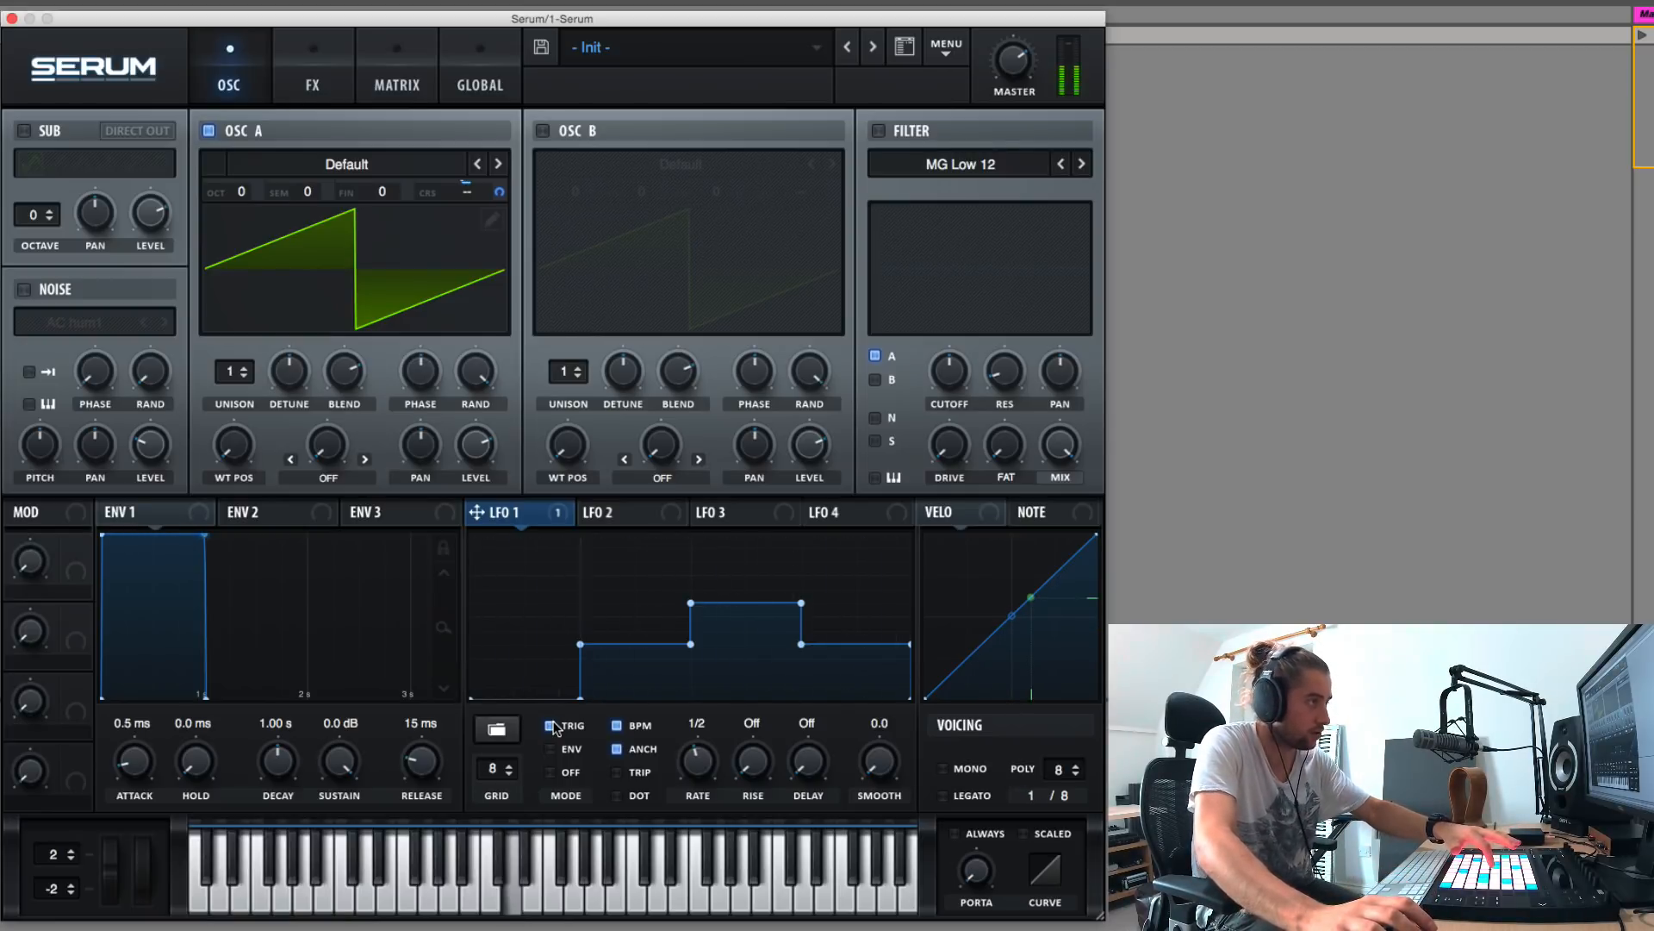
{"action": "right_click", "coordinate": [581, 646]}
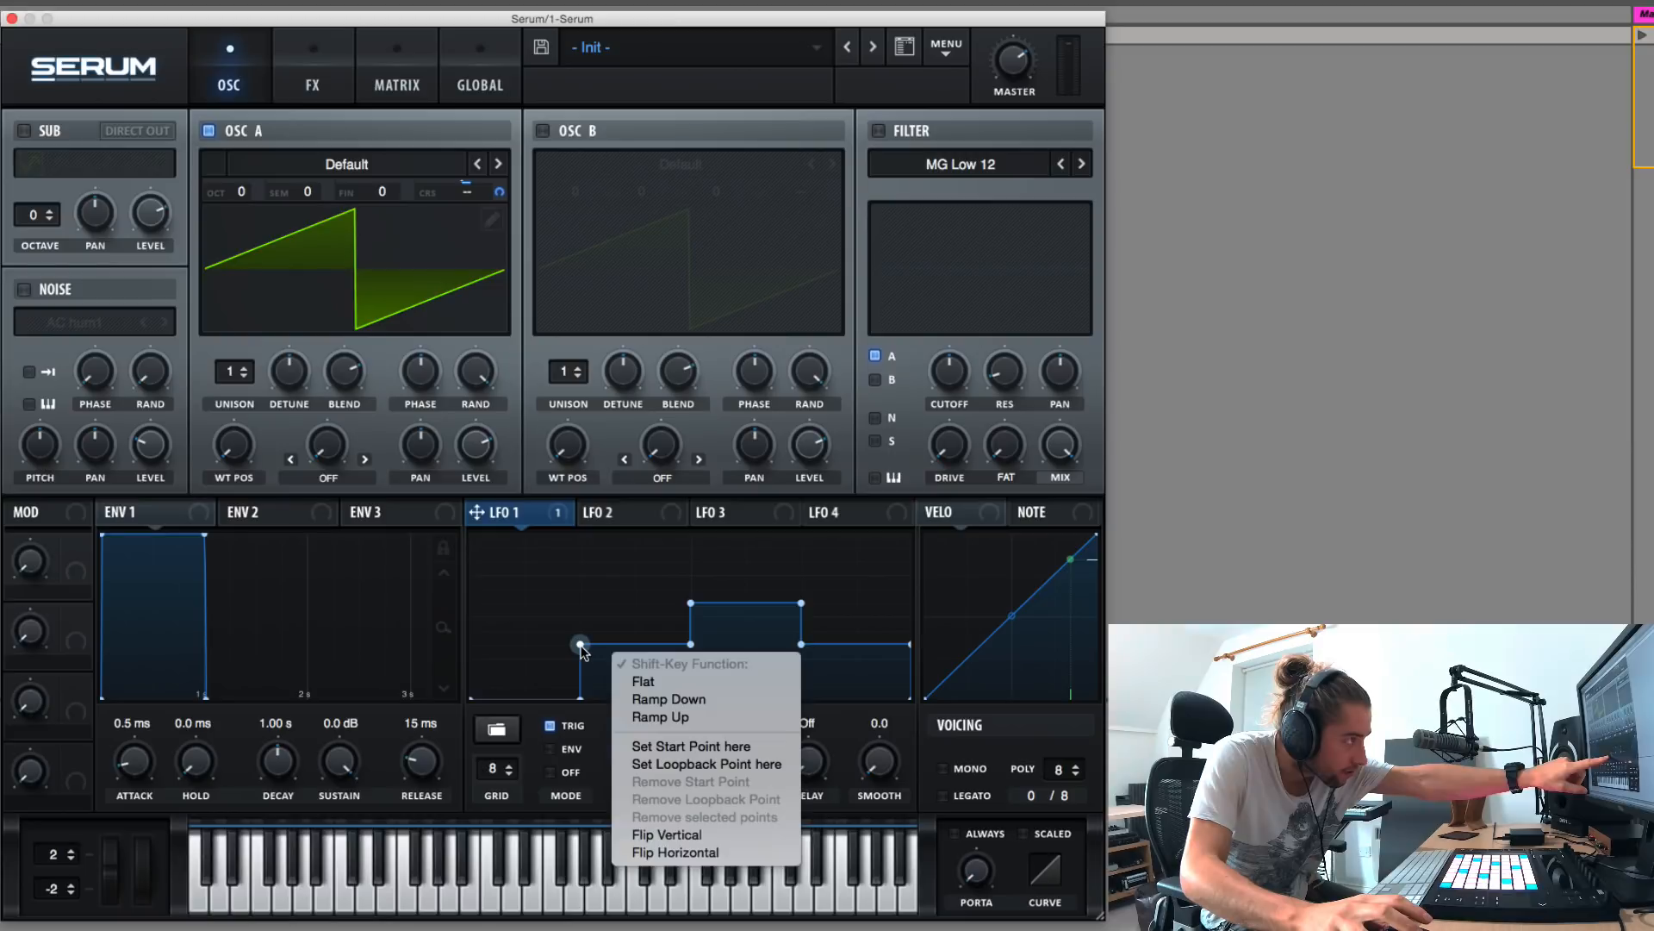
{"action": "left_click", "coordinate": [660, 746]}
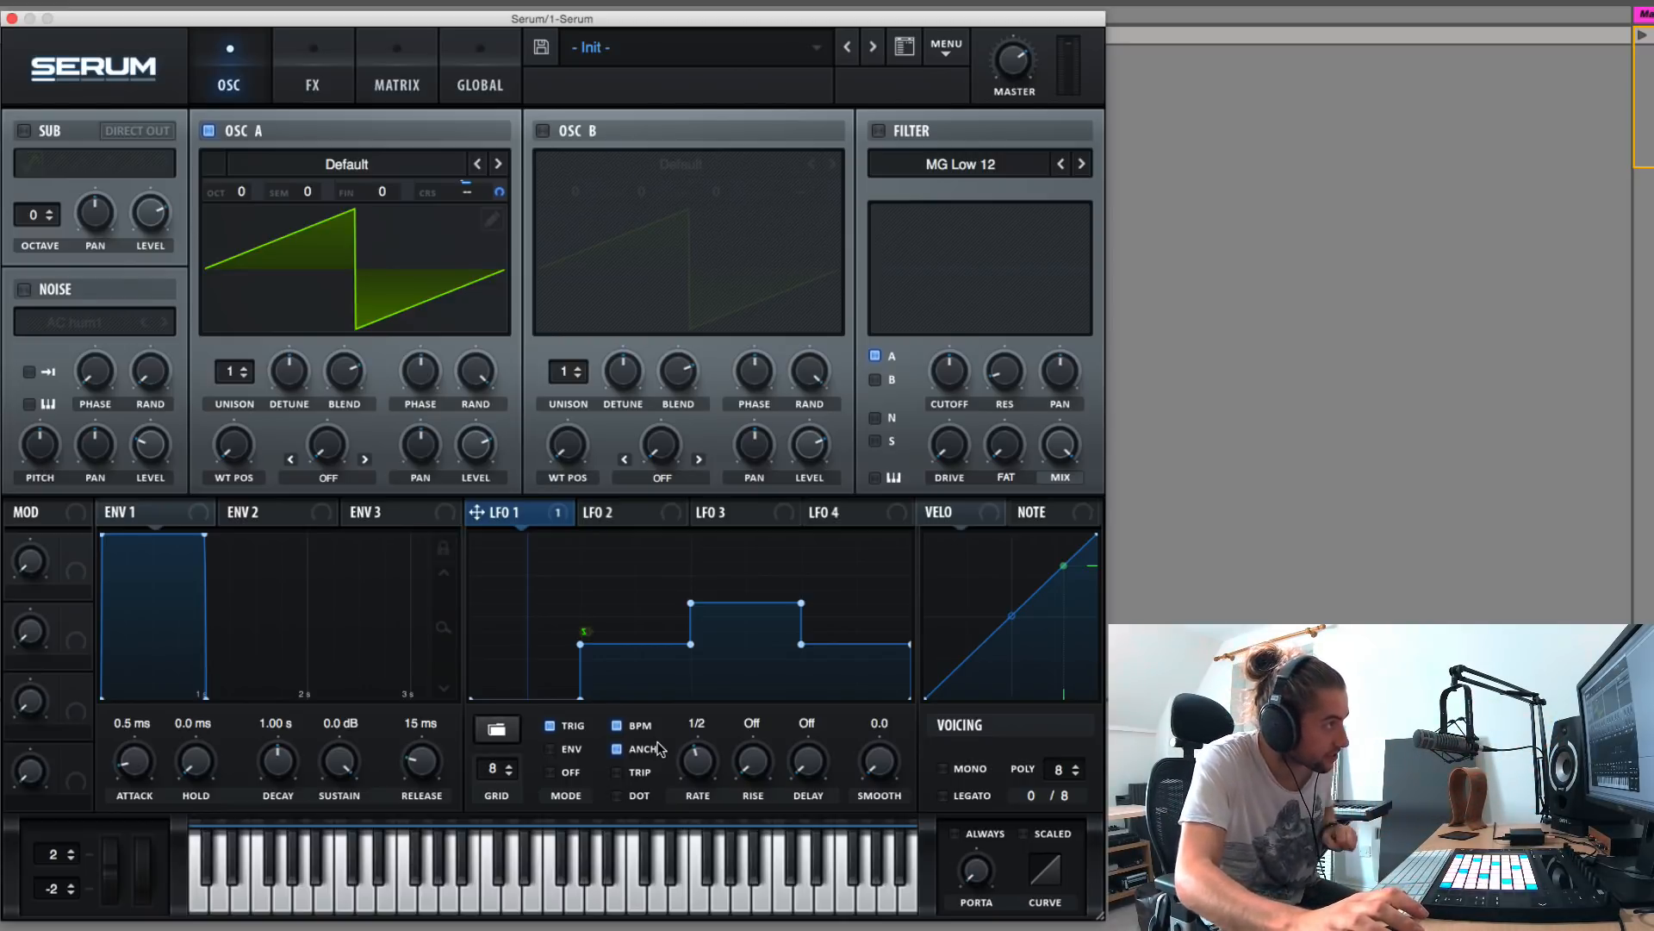
Assign LFO 1 to OSC A's wavetable position and to the filter cutoff.
{"action": "left_click_drag", "start_coordinate": [476, 511], "coordinate": [233, 446]}
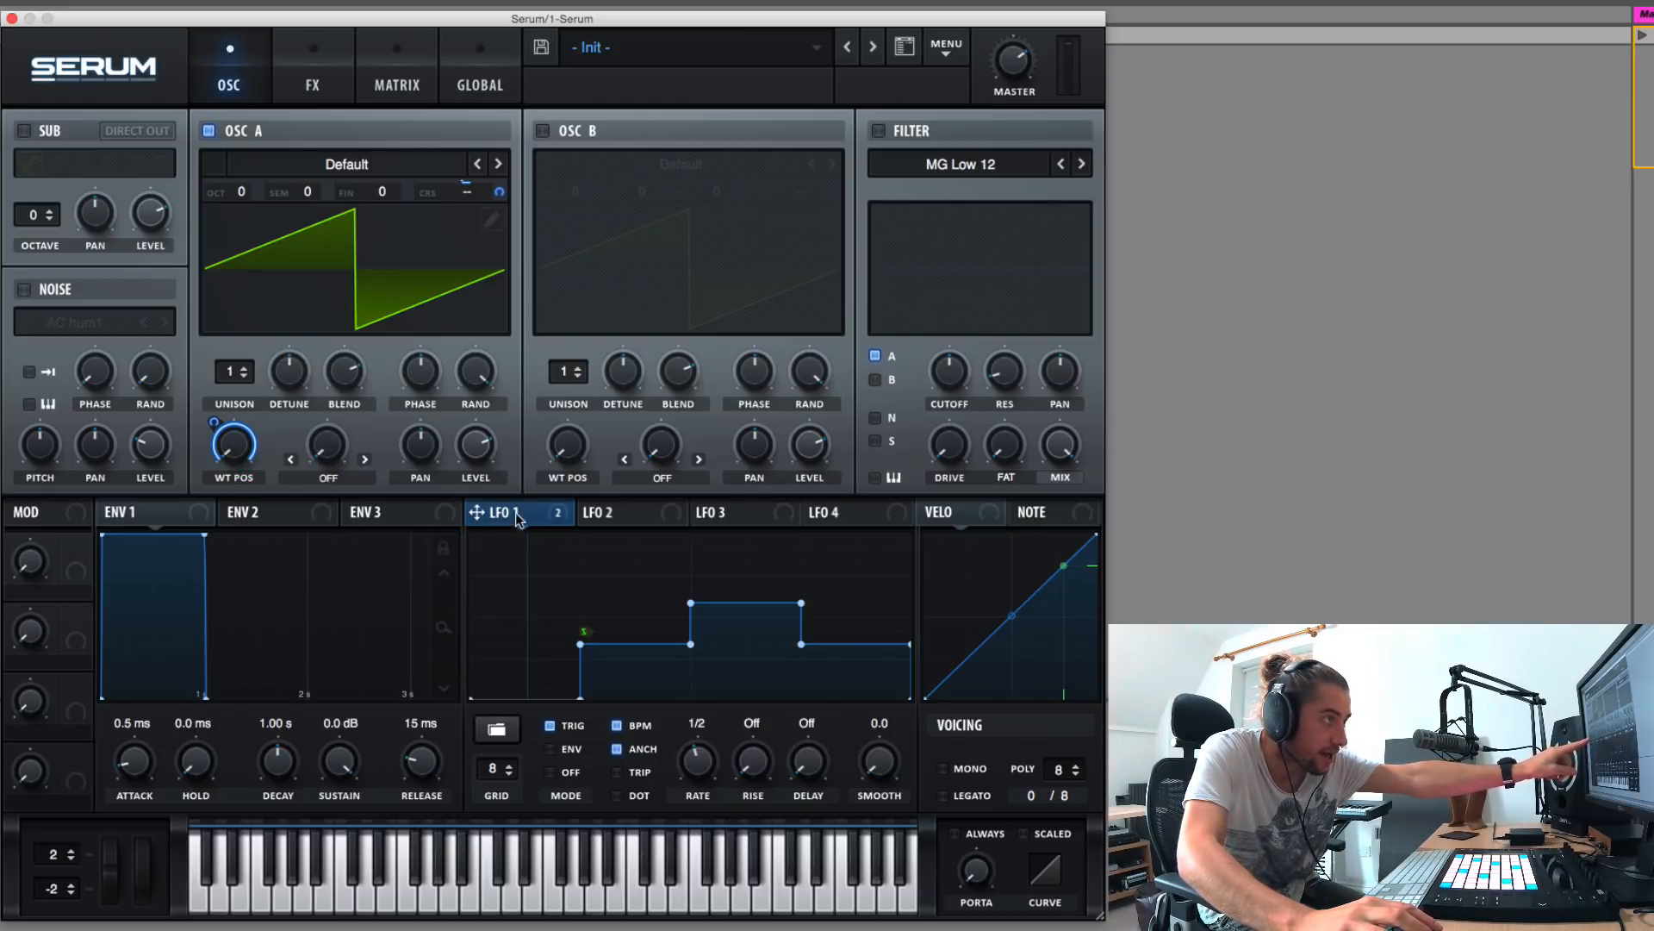
{"action": "left_click_drag", "start_coordinate": [477, 512], "coordinate": [941, 372]}
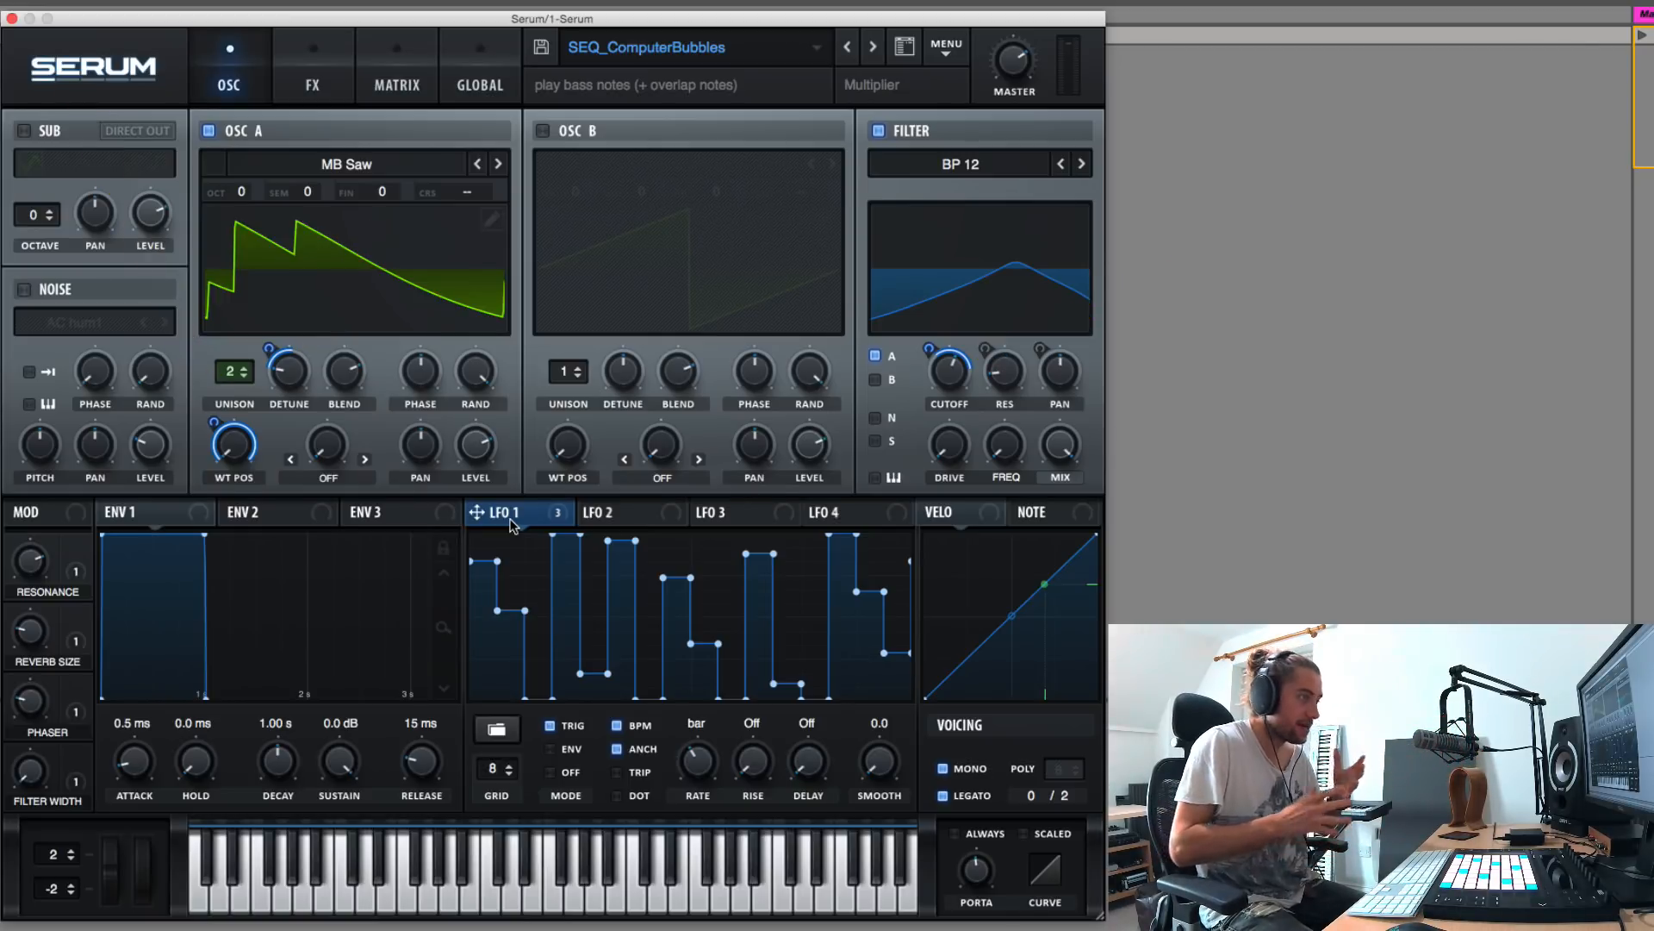
Redraw the SEQ_ComputerBubbles preset's LFO 1 as a six-step pattern with the grid size at 6.
{"action": "double_click", "coordinate": [528, 617]}
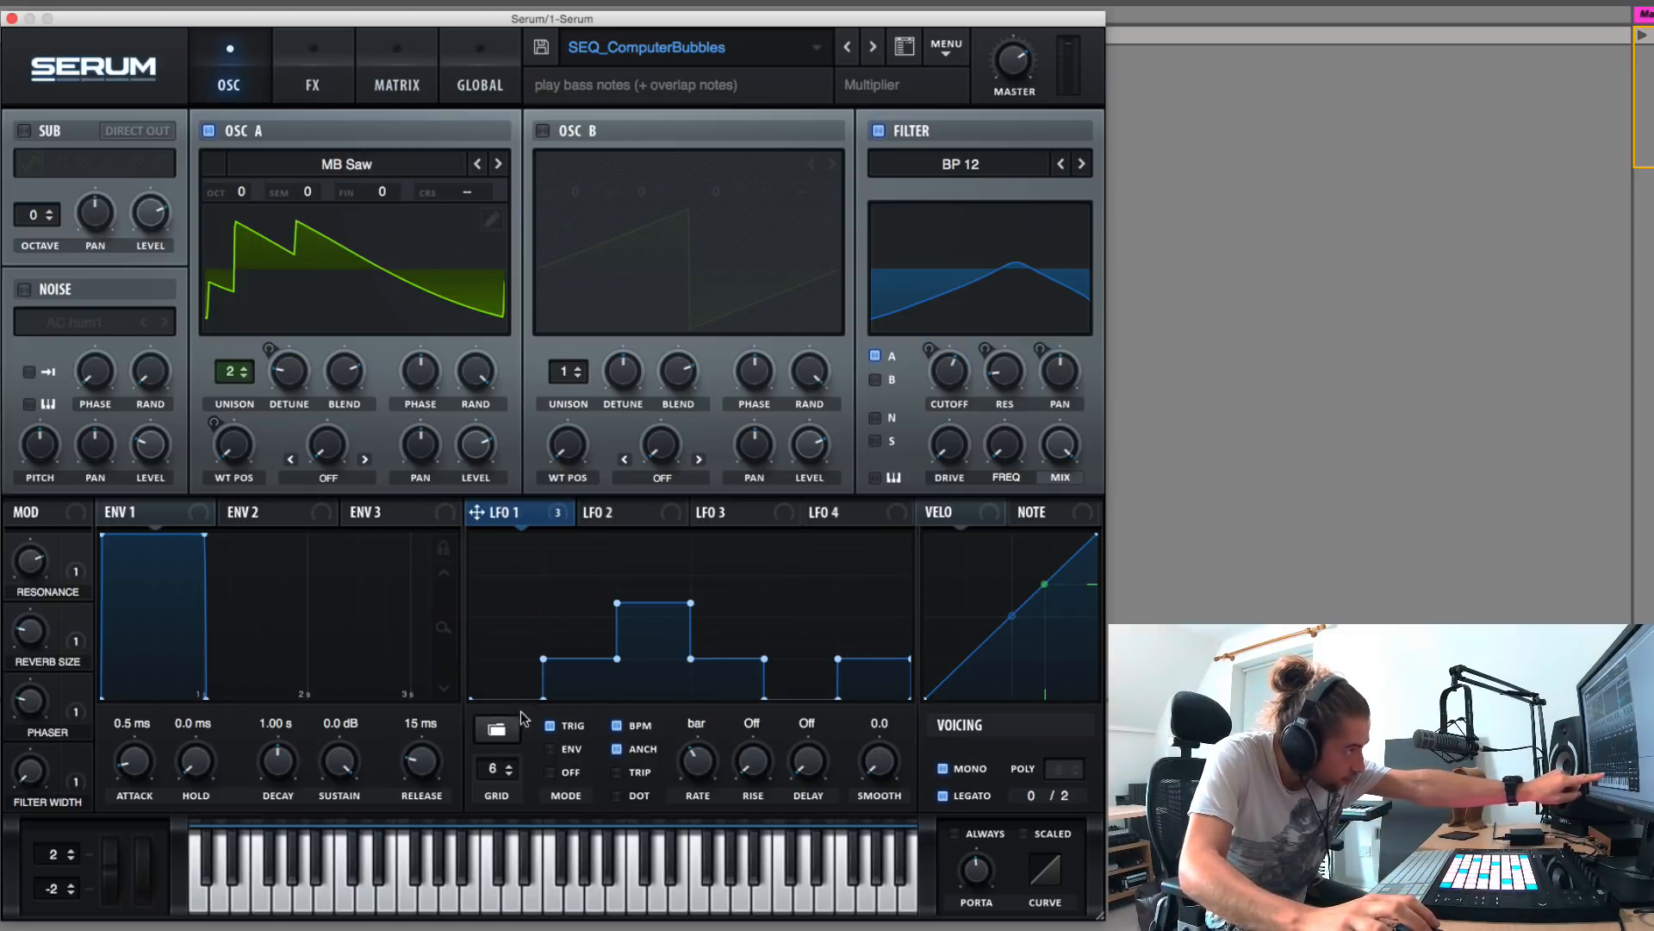
{"action": "left_click", "coordinate": [510, 773]}
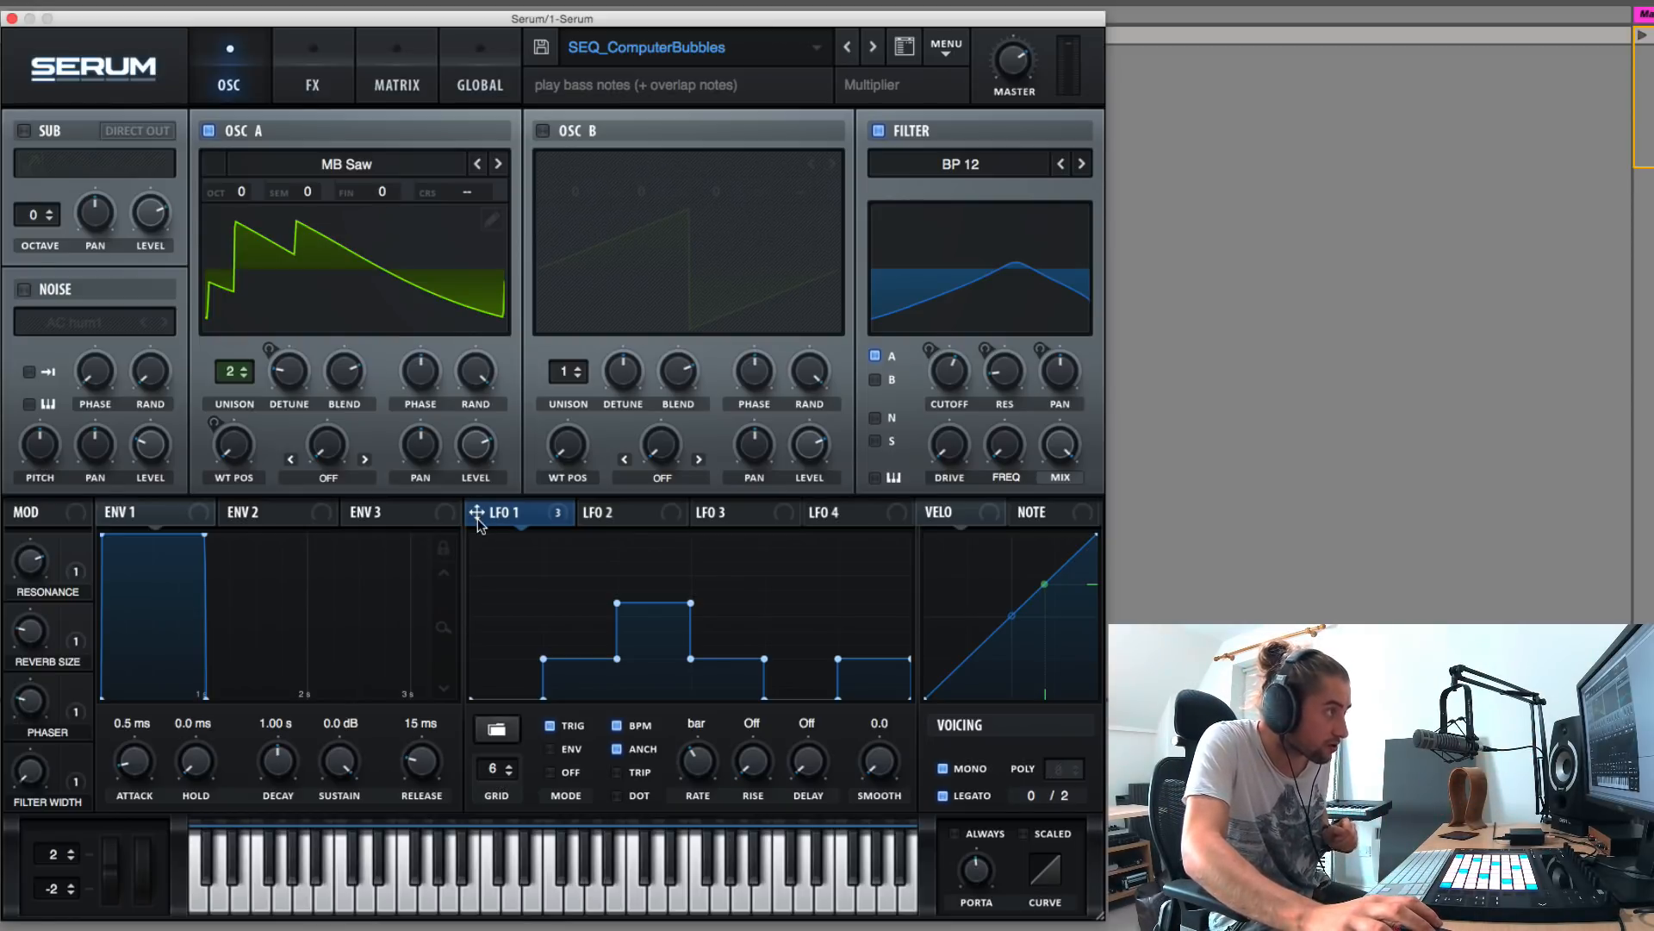
Assign LFO 1 to OSC A's coarse pitch and edit its modulation amount in the matrix.
{"action": "left_click_drag", "start_coordinate": [478, 519], "coordinate": [469, 194]}
{"action": "left_click", "coordinate": [420, 79]}
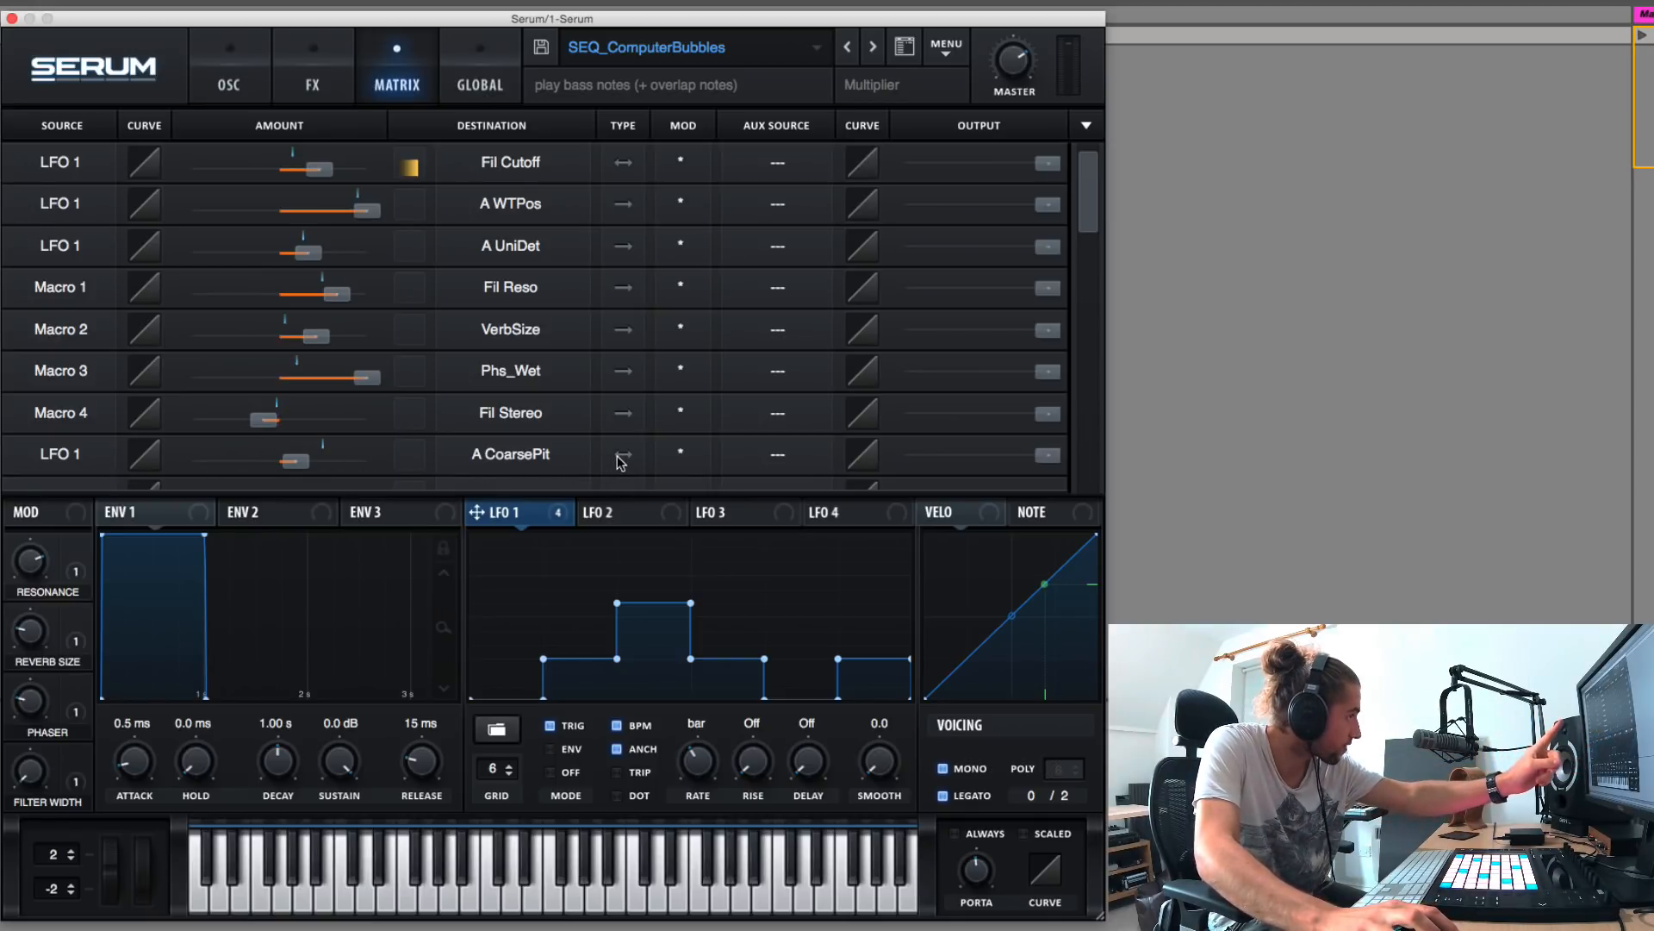
{"action": "mouse_move", "coordinate": [318, 465]}
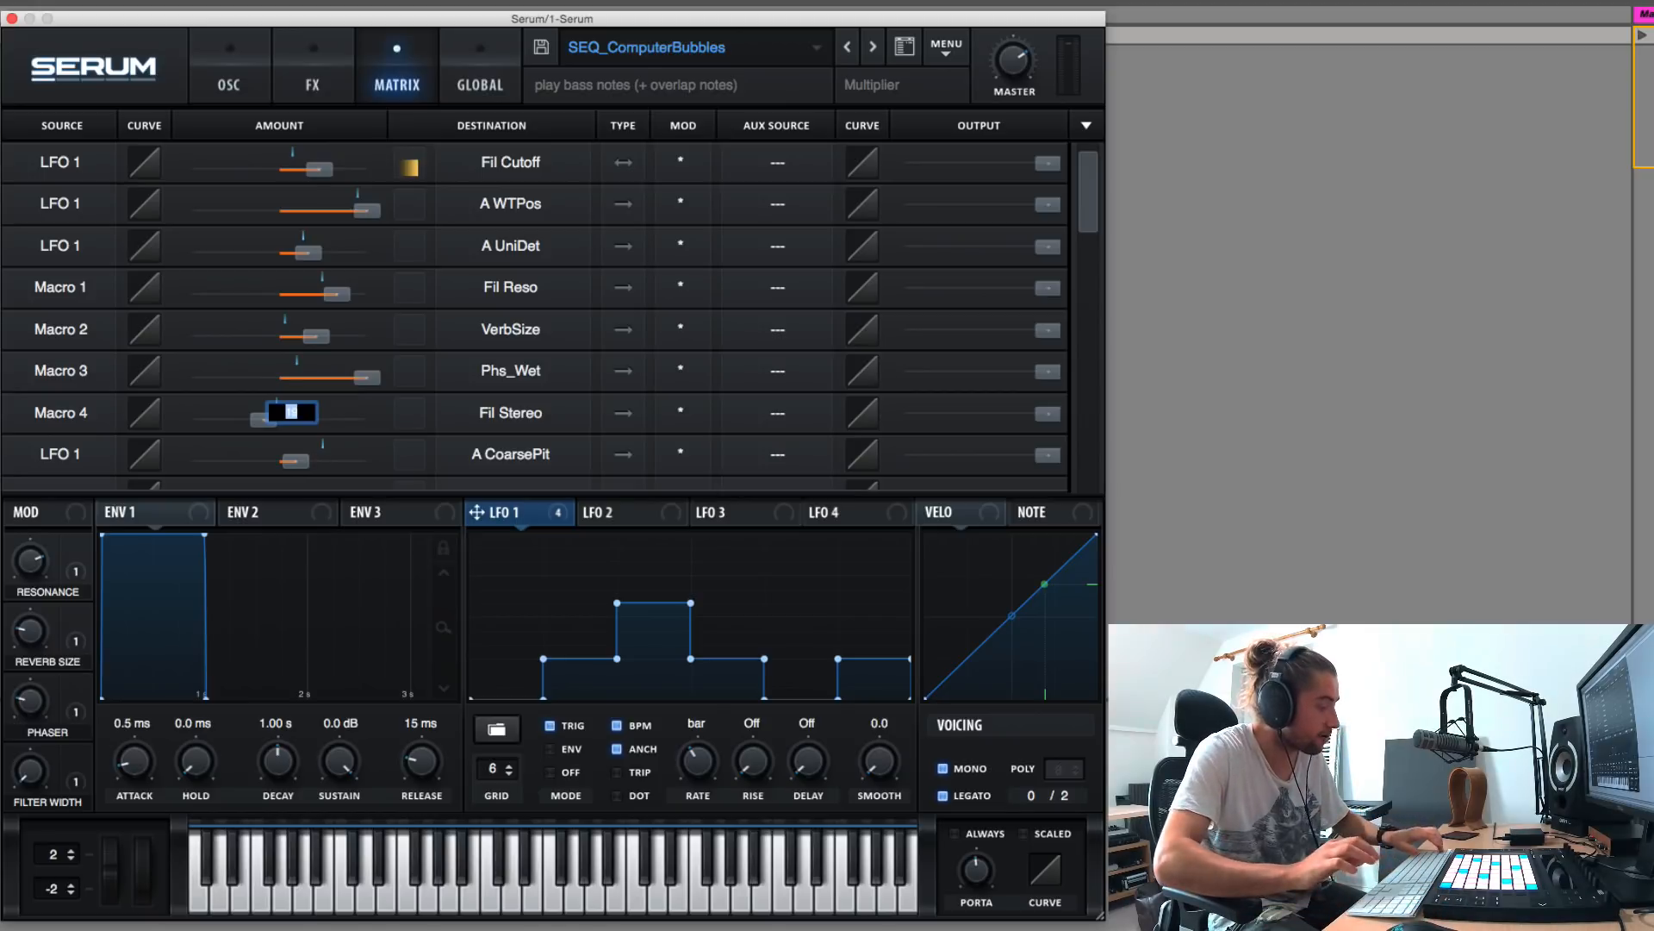
{"action": "left_click", "coordinate": [257, 91]}
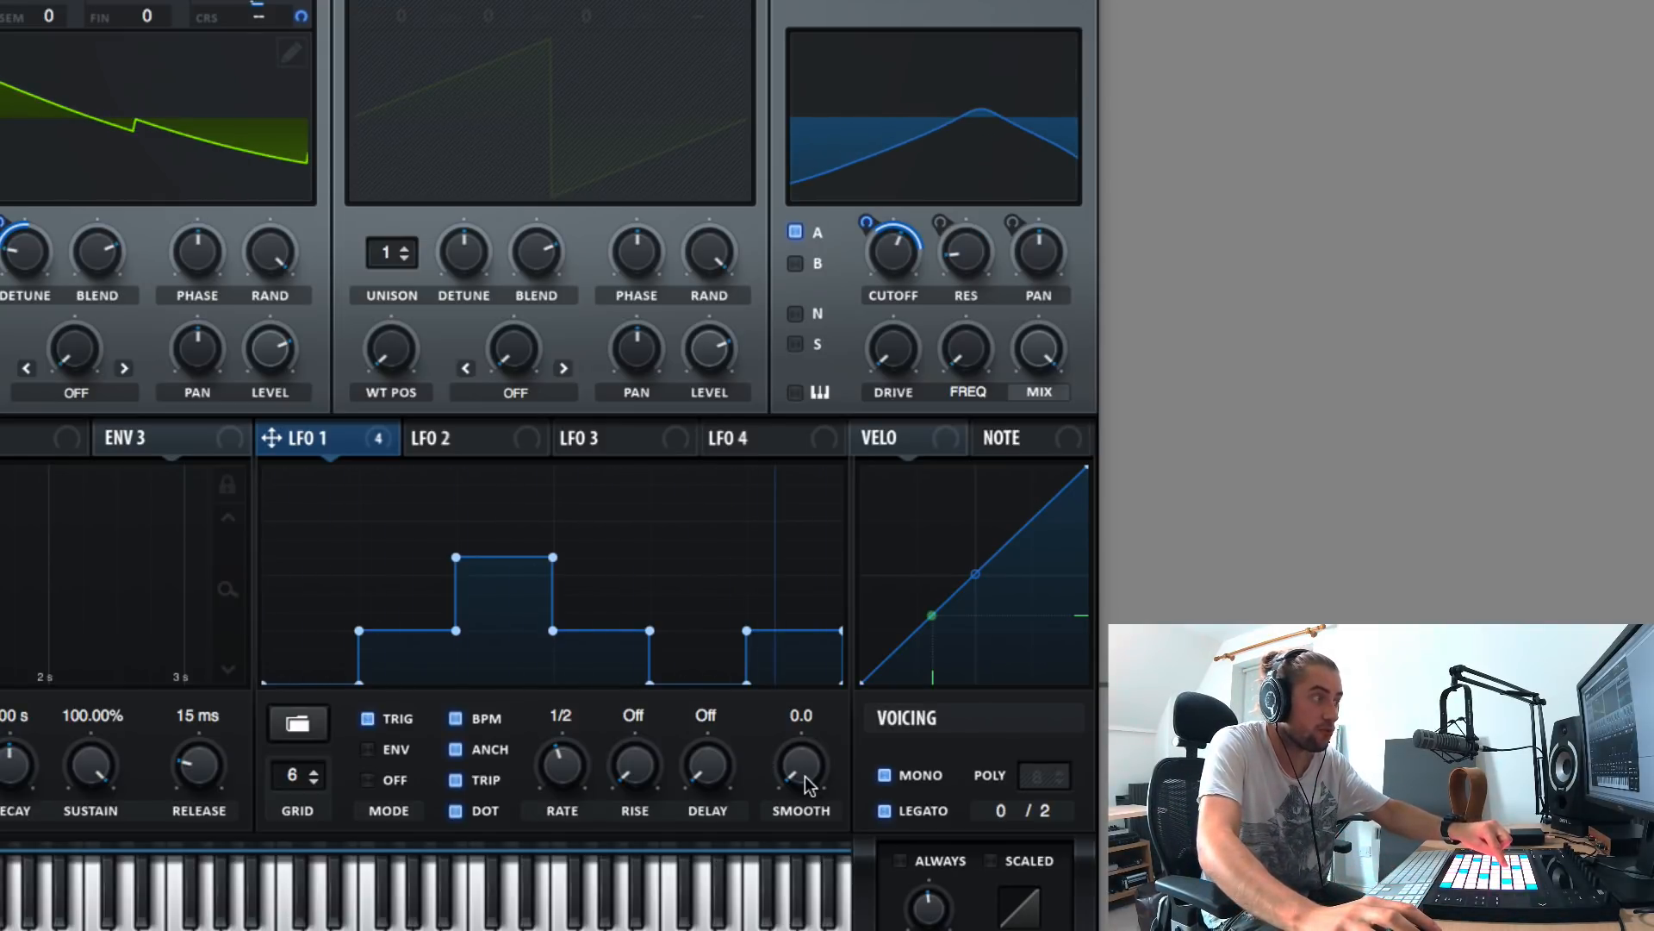
Smooth the transitions between the LFO 1 steps with a smooth value of 21.5.
{"action": "left_click_drag", "start_coordinate": [805, 775], "coordinate": [809, 686]}
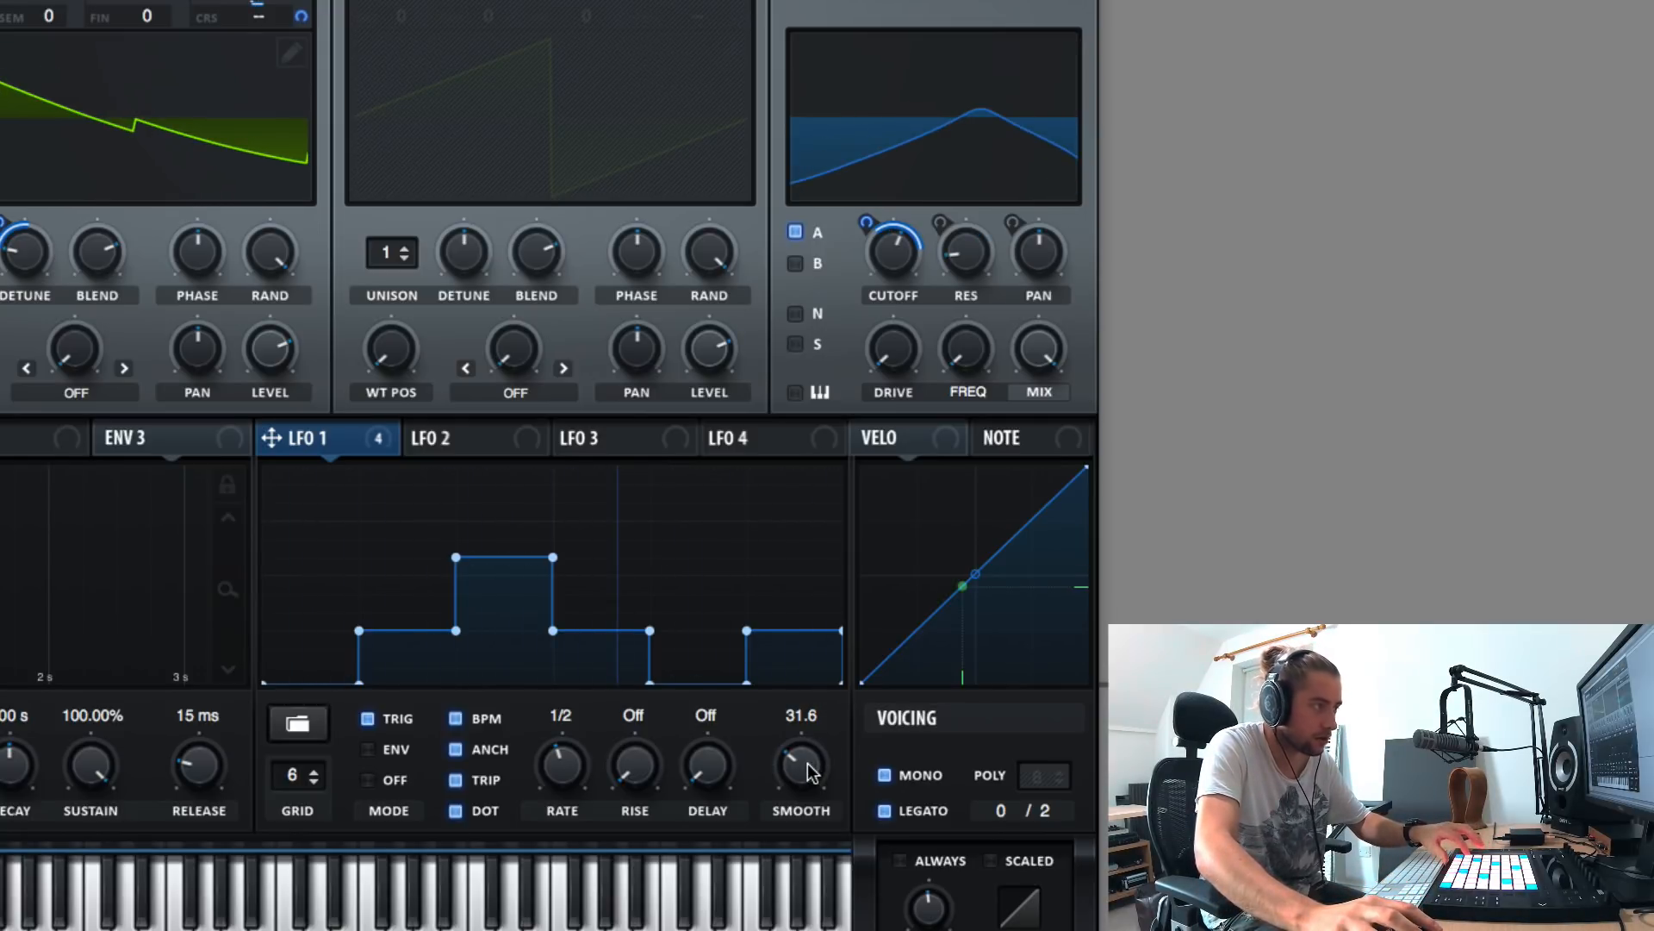
{"action": "left_click_drag", "start_coordinate": [816, 703], "coordinate": [817, 697]}
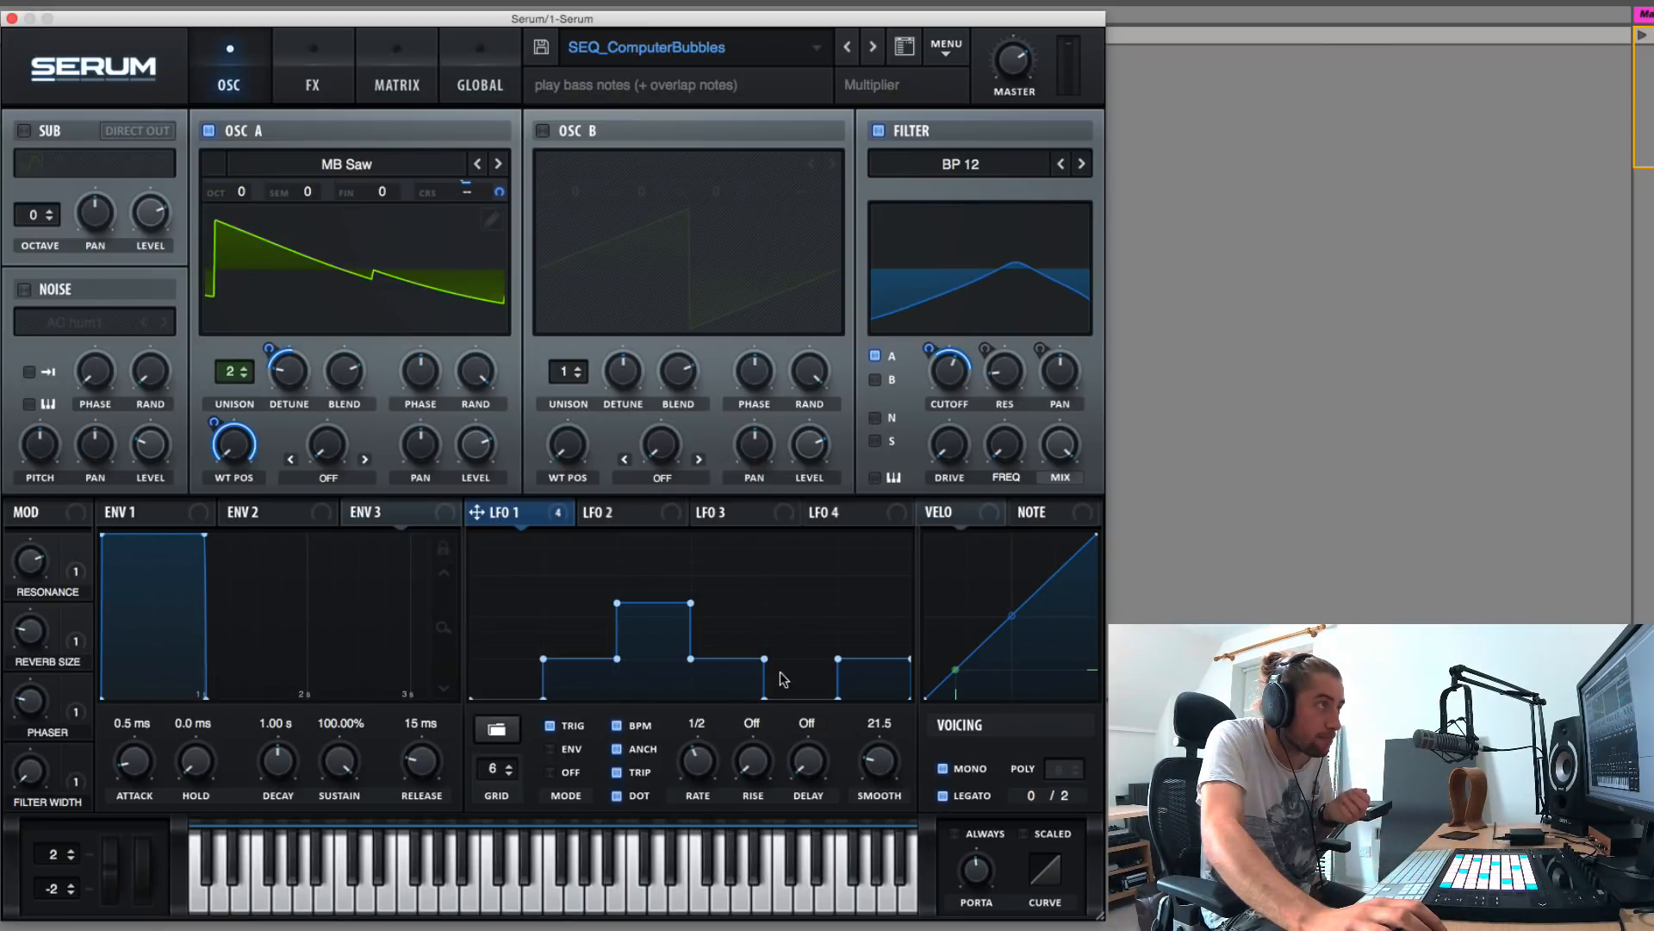
Try the Formant-II filter type in place of BP 12 and raise its formant amount.
{"action": "left_click", "coordinate": [976, 167]}
{"action": "mouse_move", "coordinate": [948, 240]}
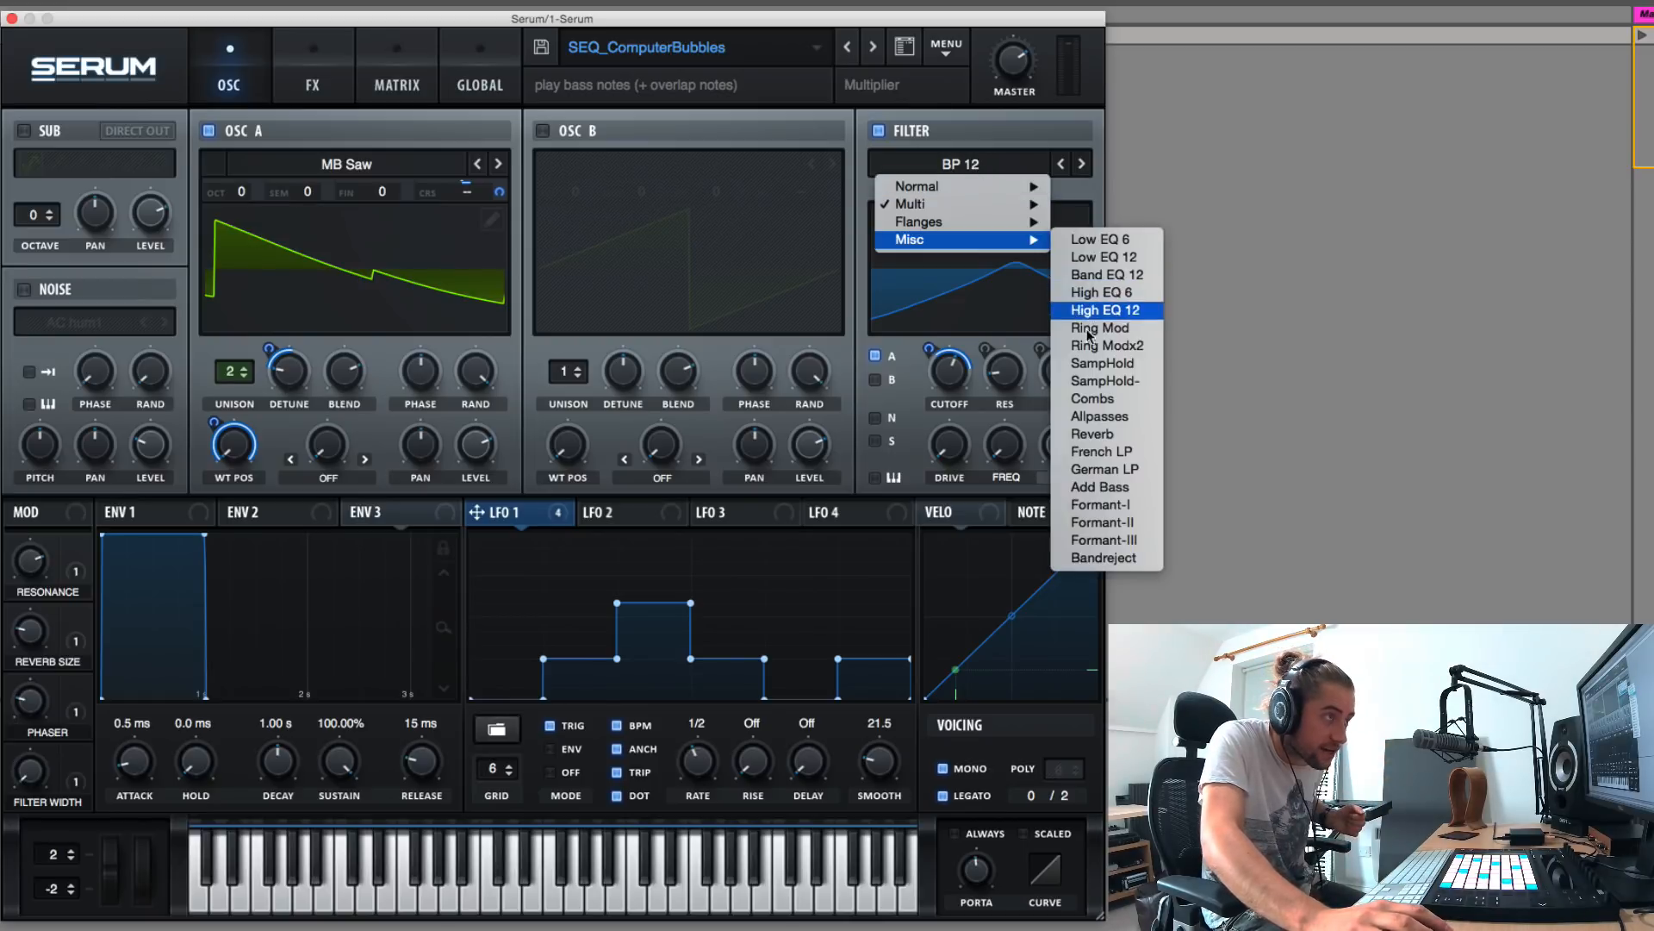
{"action": "left_click", "coordinate": [1113, 524]}
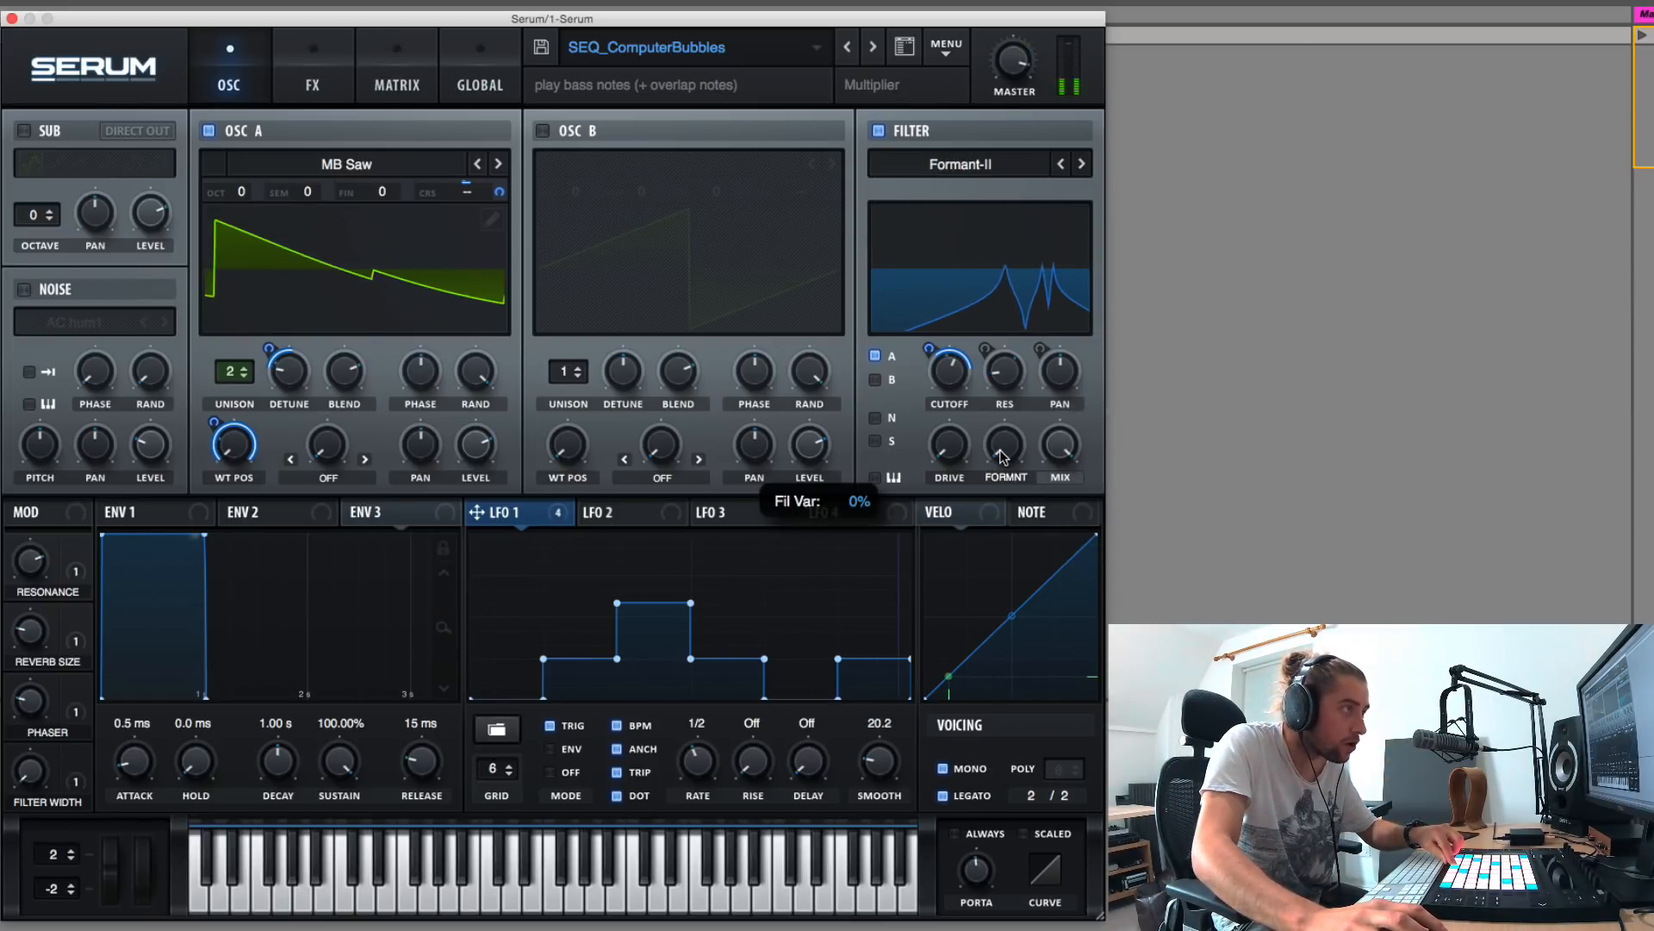
{"action": "left_click_drag", "start_coordinate": [1006, 453], "coordinate": [1013, 386]}
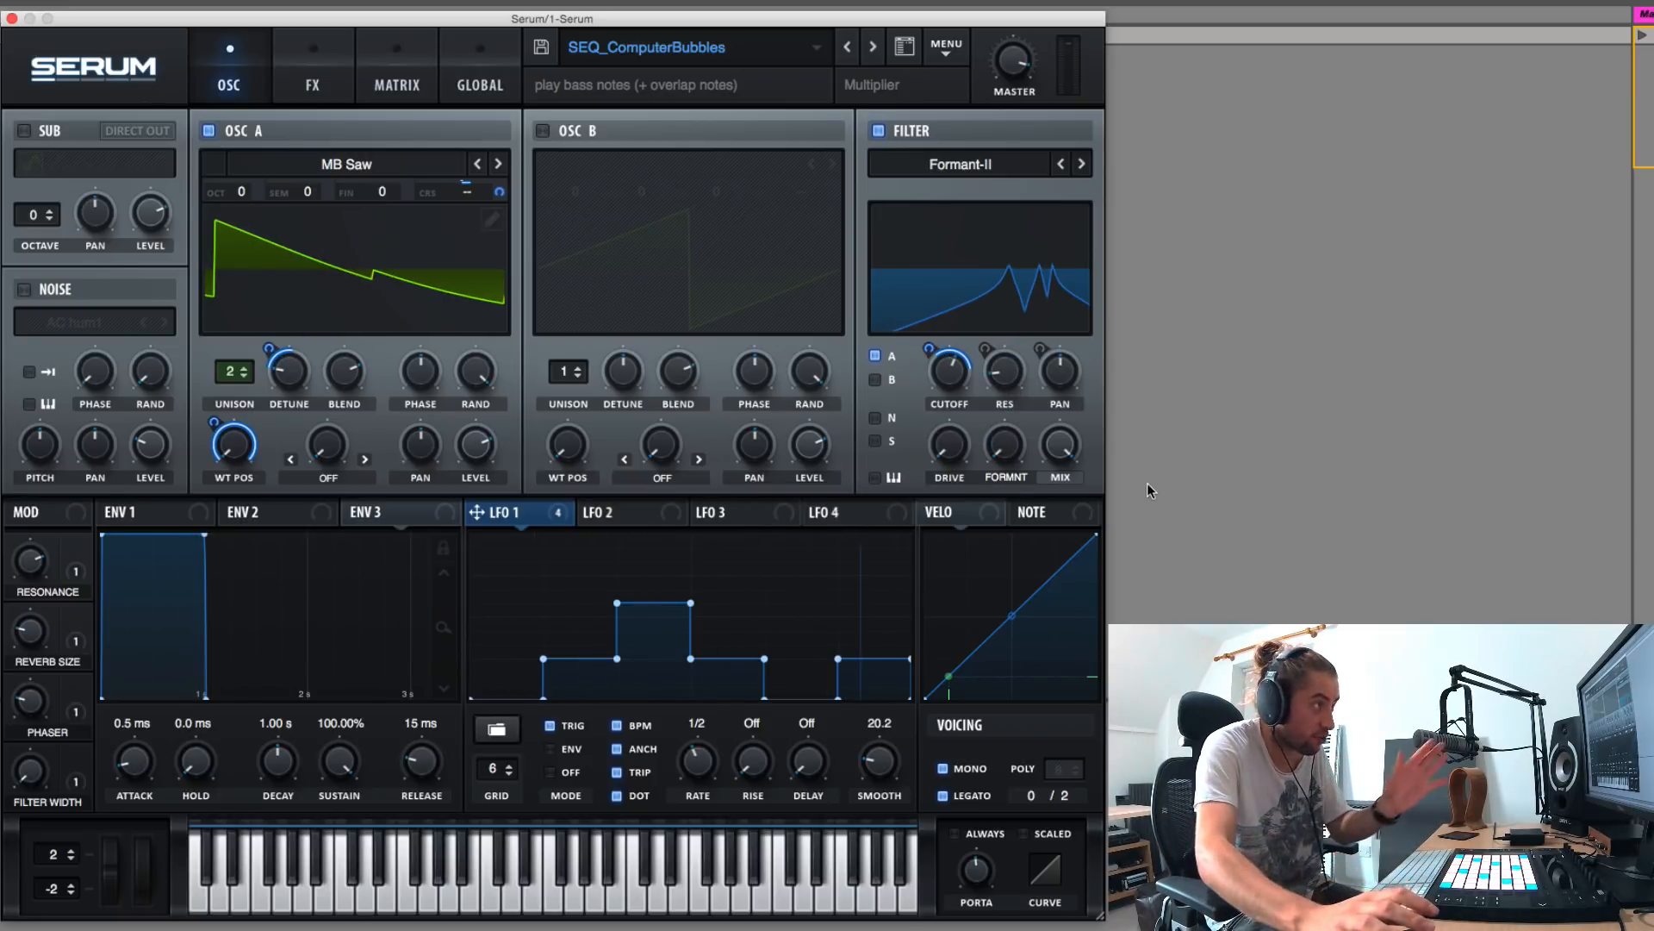
Load the Roland Juno-106 wavetable from Multiplier - Analog Synths Serum Wavetables into OSC A.
{"action": "left_click", "coordinate": [347, 163]}
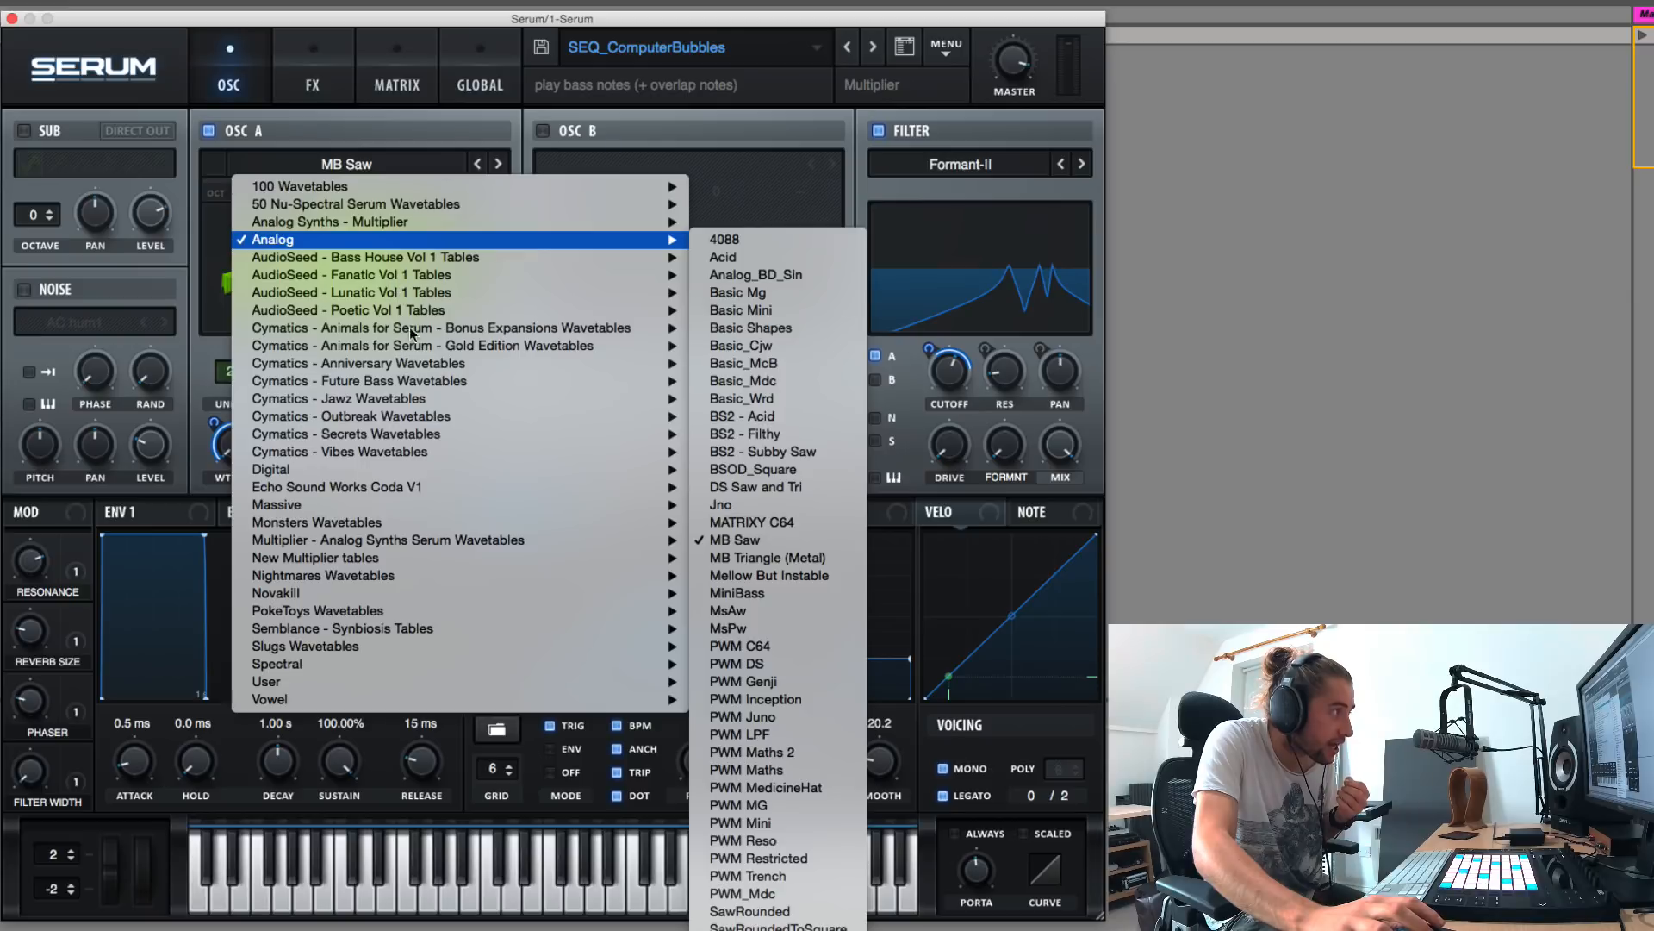
{"action": "mouse_move", "coordinate": [494, 540]}
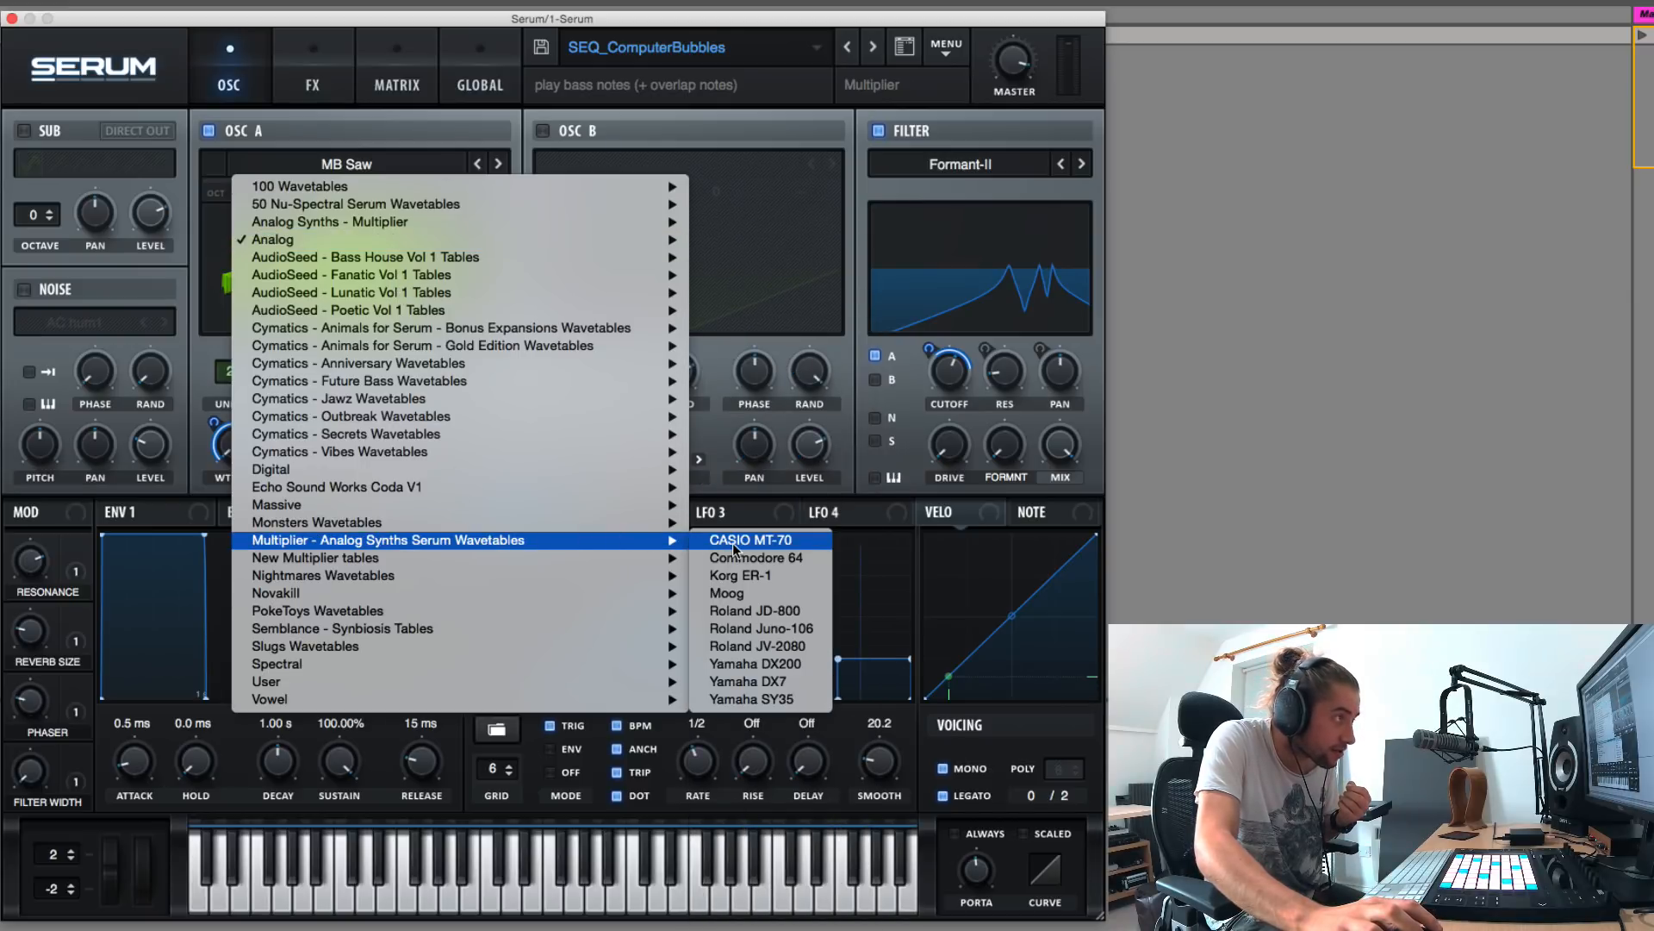
{"action": "left_click", "coordinate": [761, 628]}
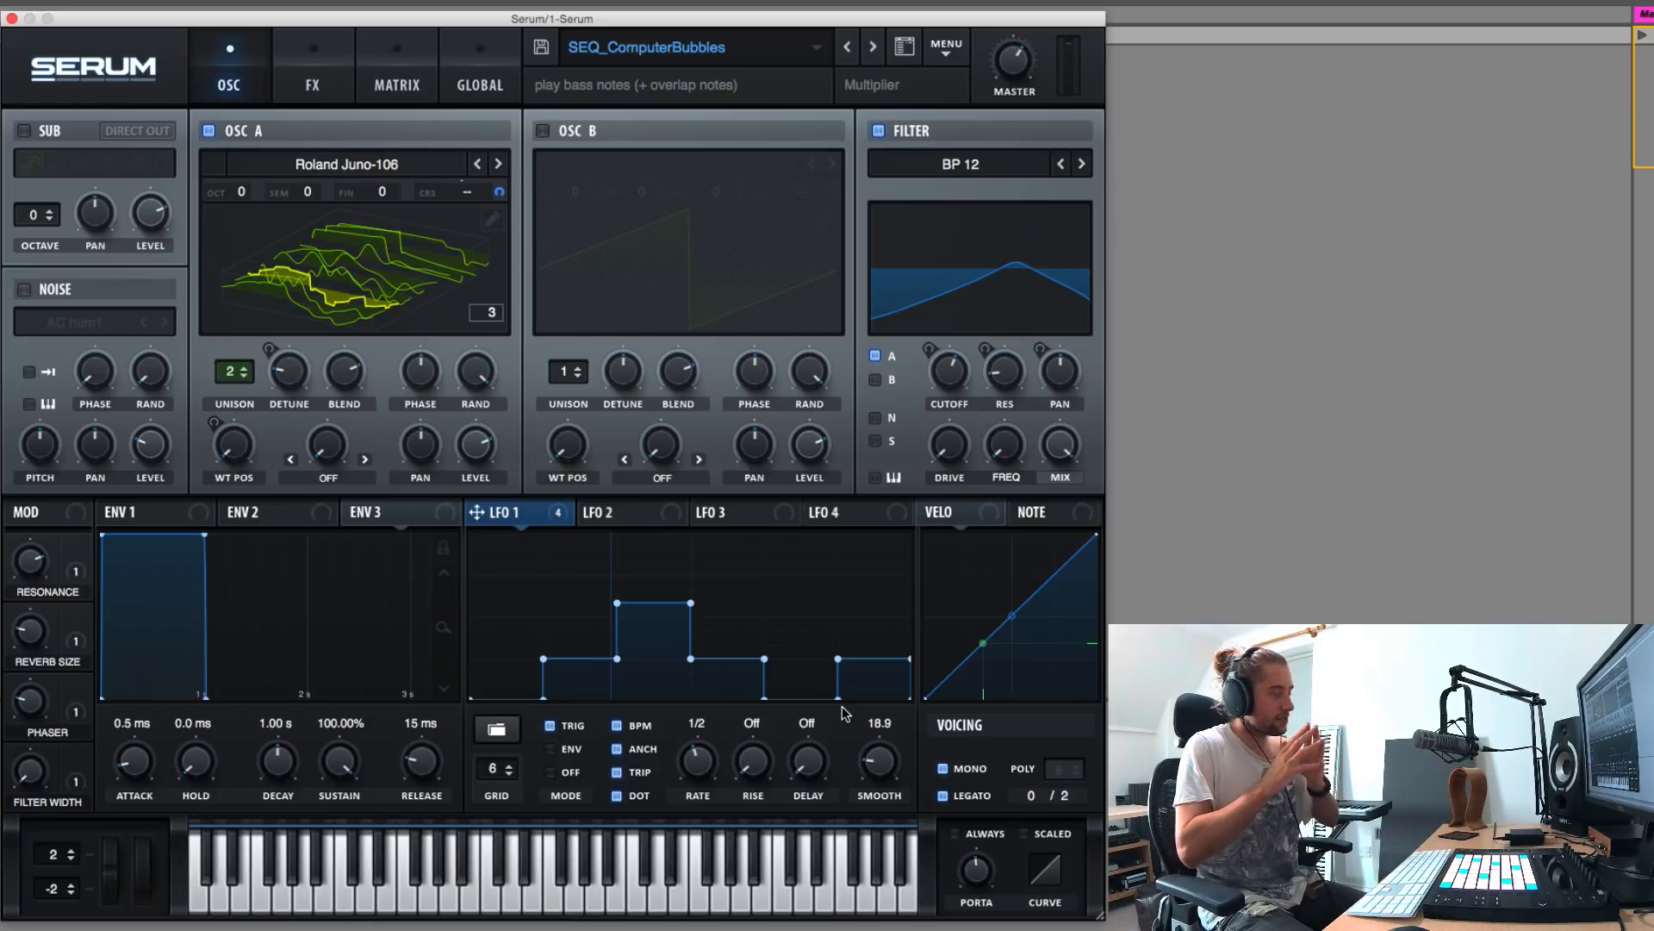
Load the Major_Chord_01 shape from the Serum Arpeggios - Major Chord bank into LFO 1.
{"action": "left_click", "coordinate": [508, 731]}
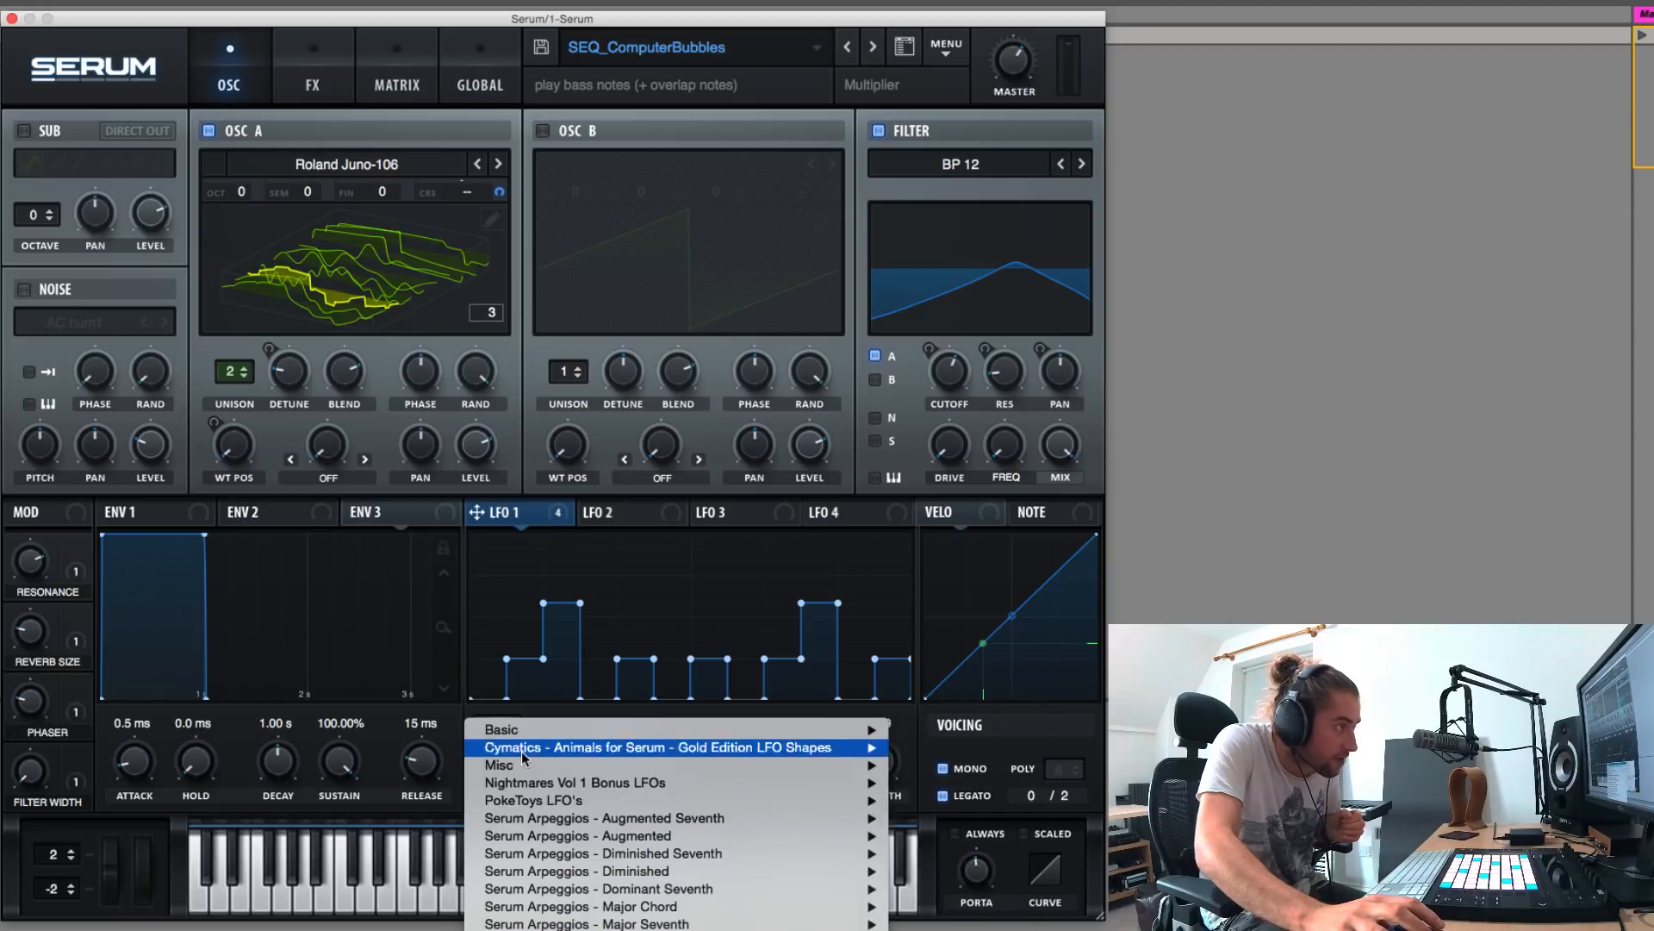
{"action": "mouse_move", "coordinate": [570, 833]}
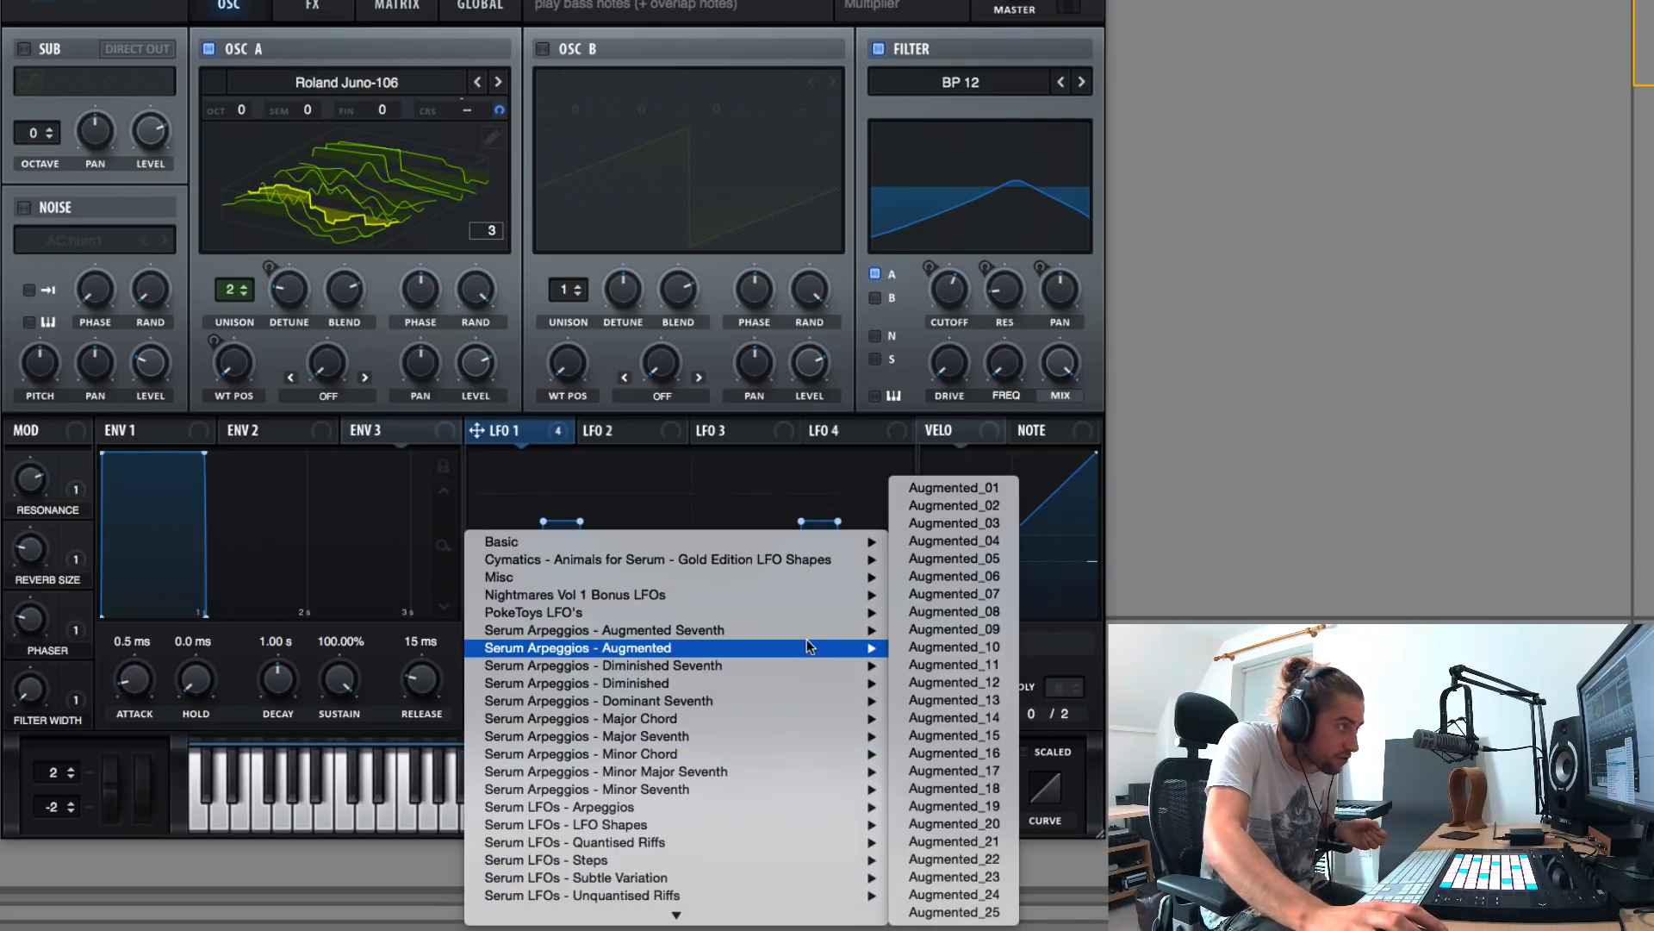
{"action": "mouse_move", "coordinate": [780, 673]}
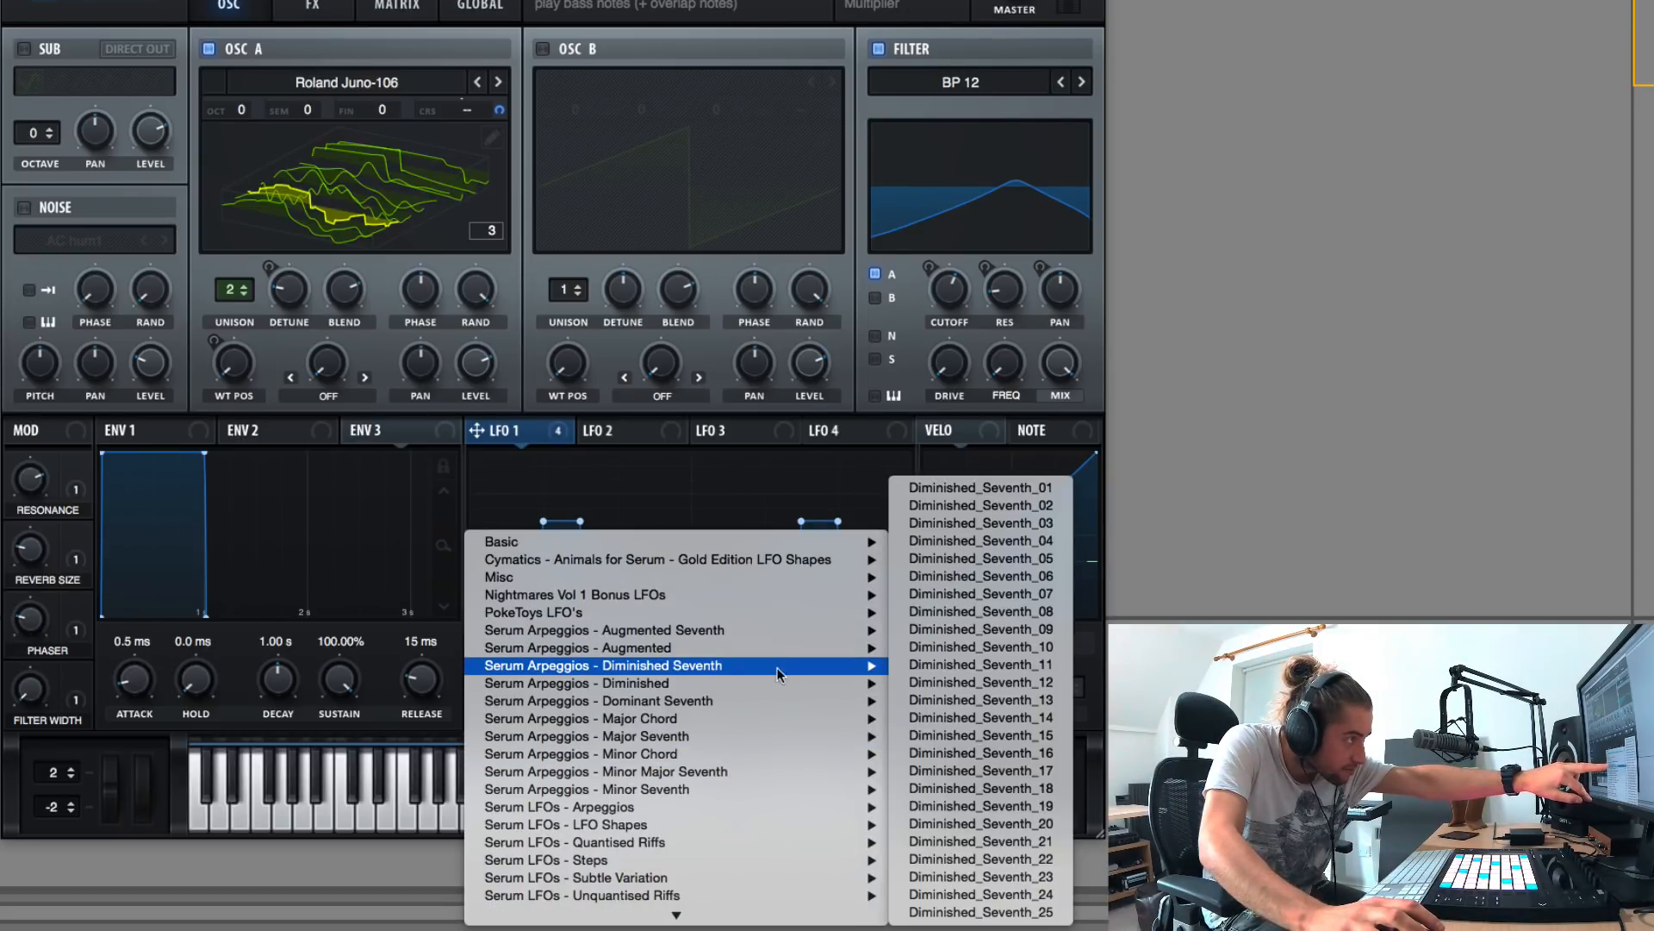
{"action": "mouse_move", "coordinate": [745, 633]}
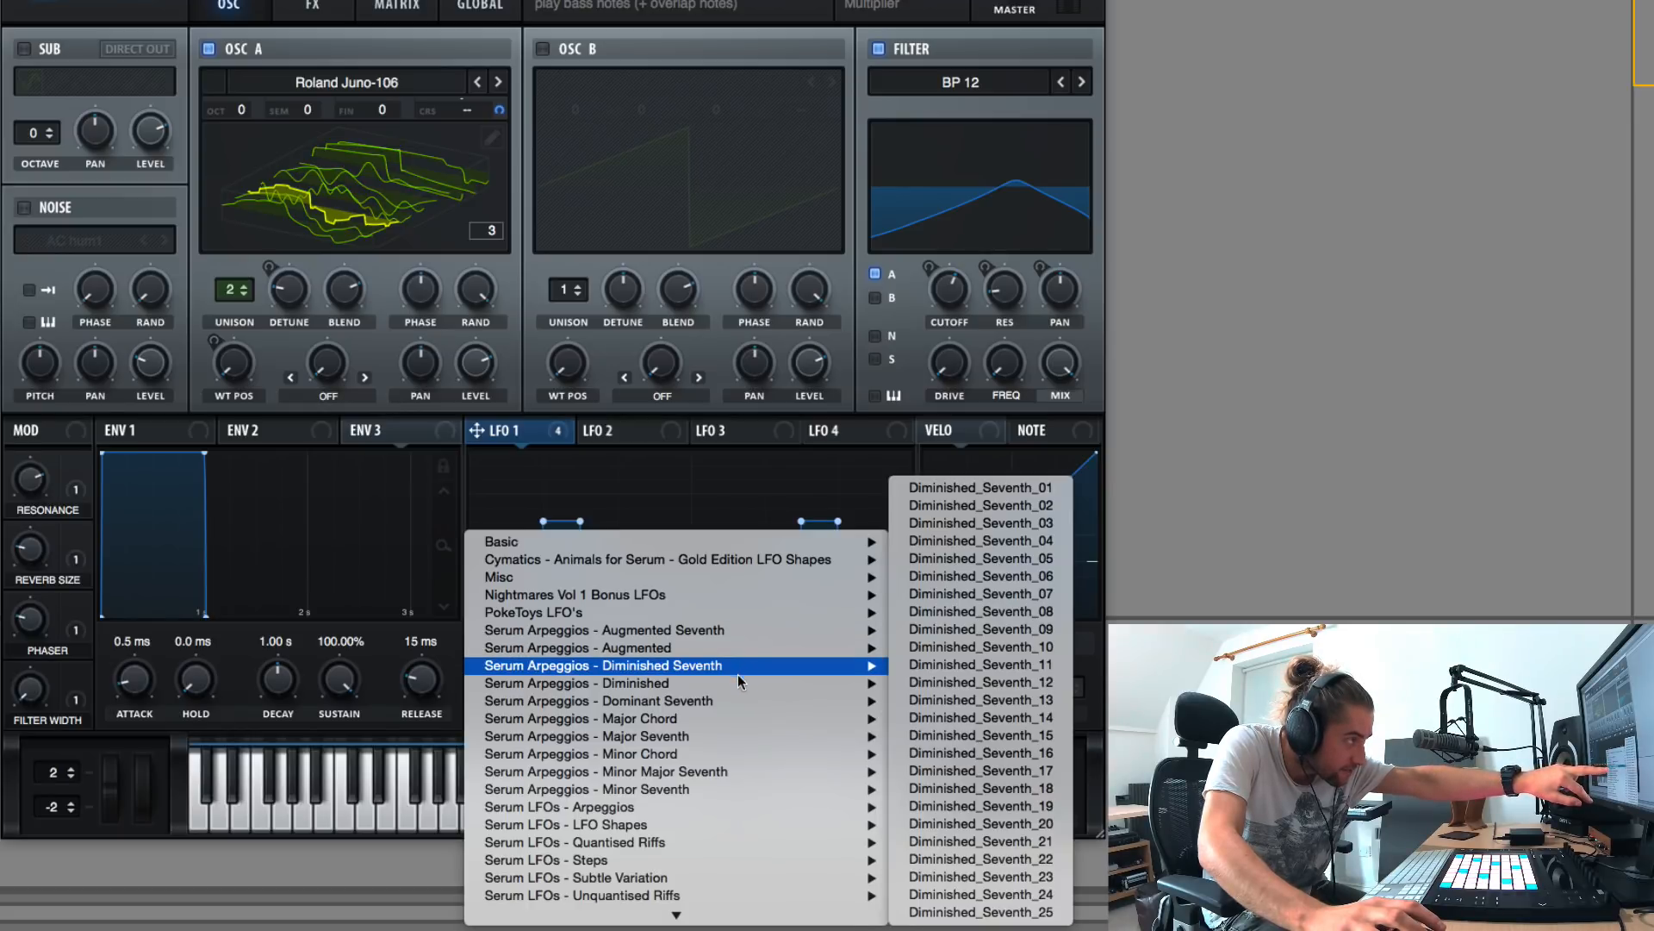
{"action": "mouse_move", "coordinate": [731, 716]}
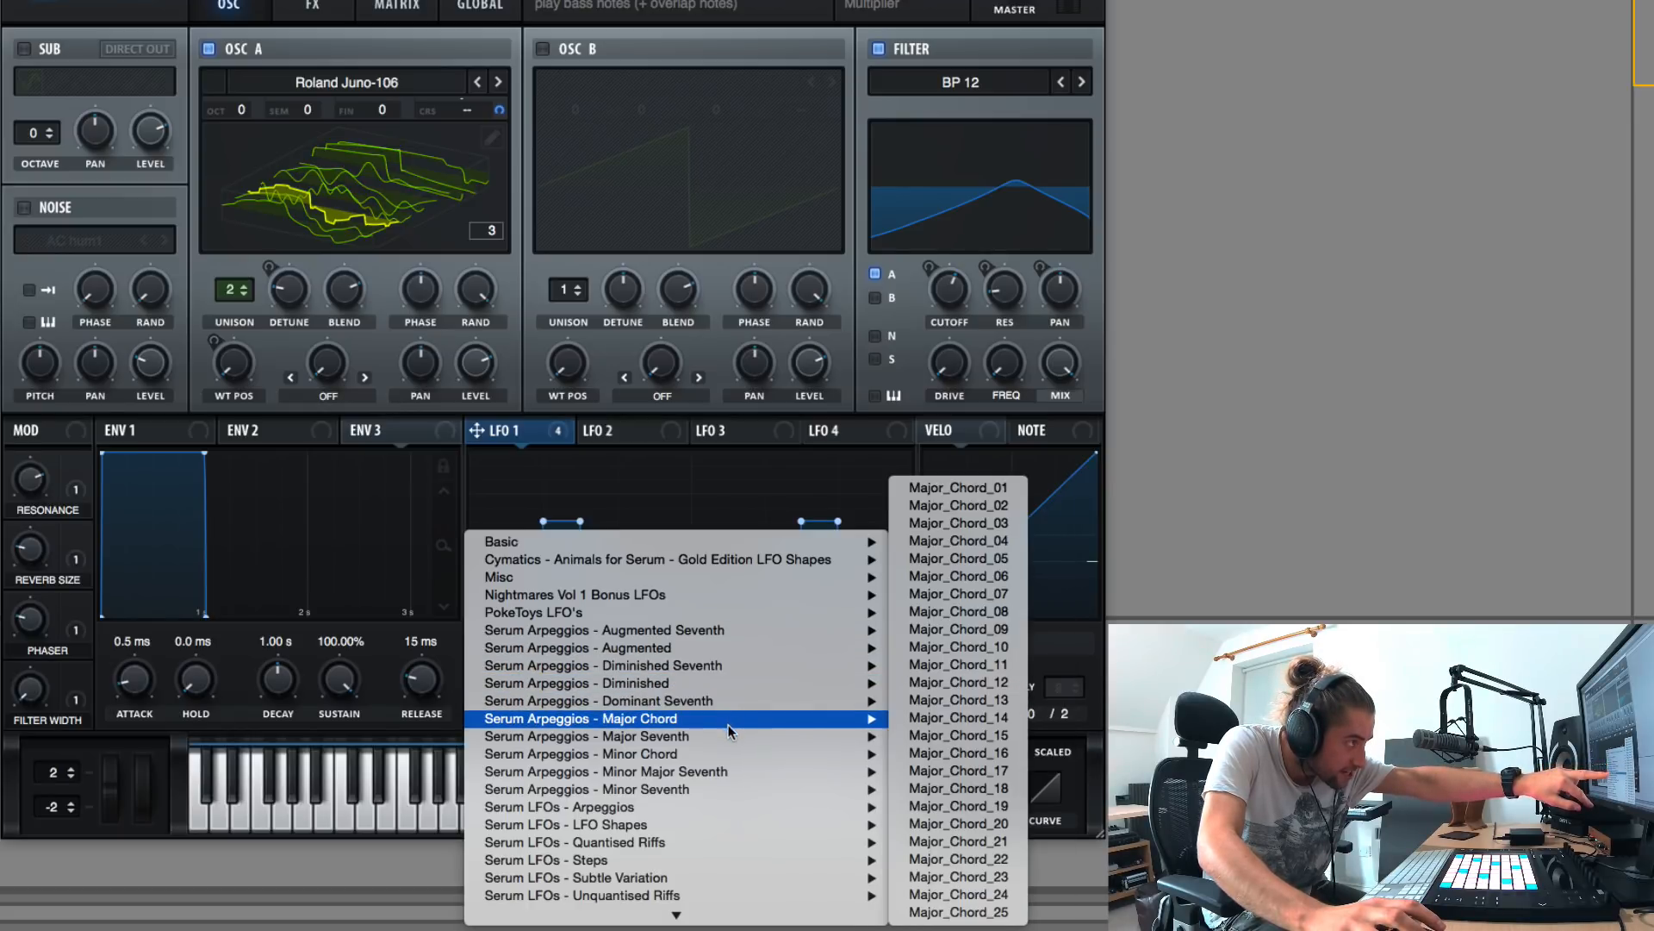
{"action": "mouse_move", "coordinate": [729, 768]}
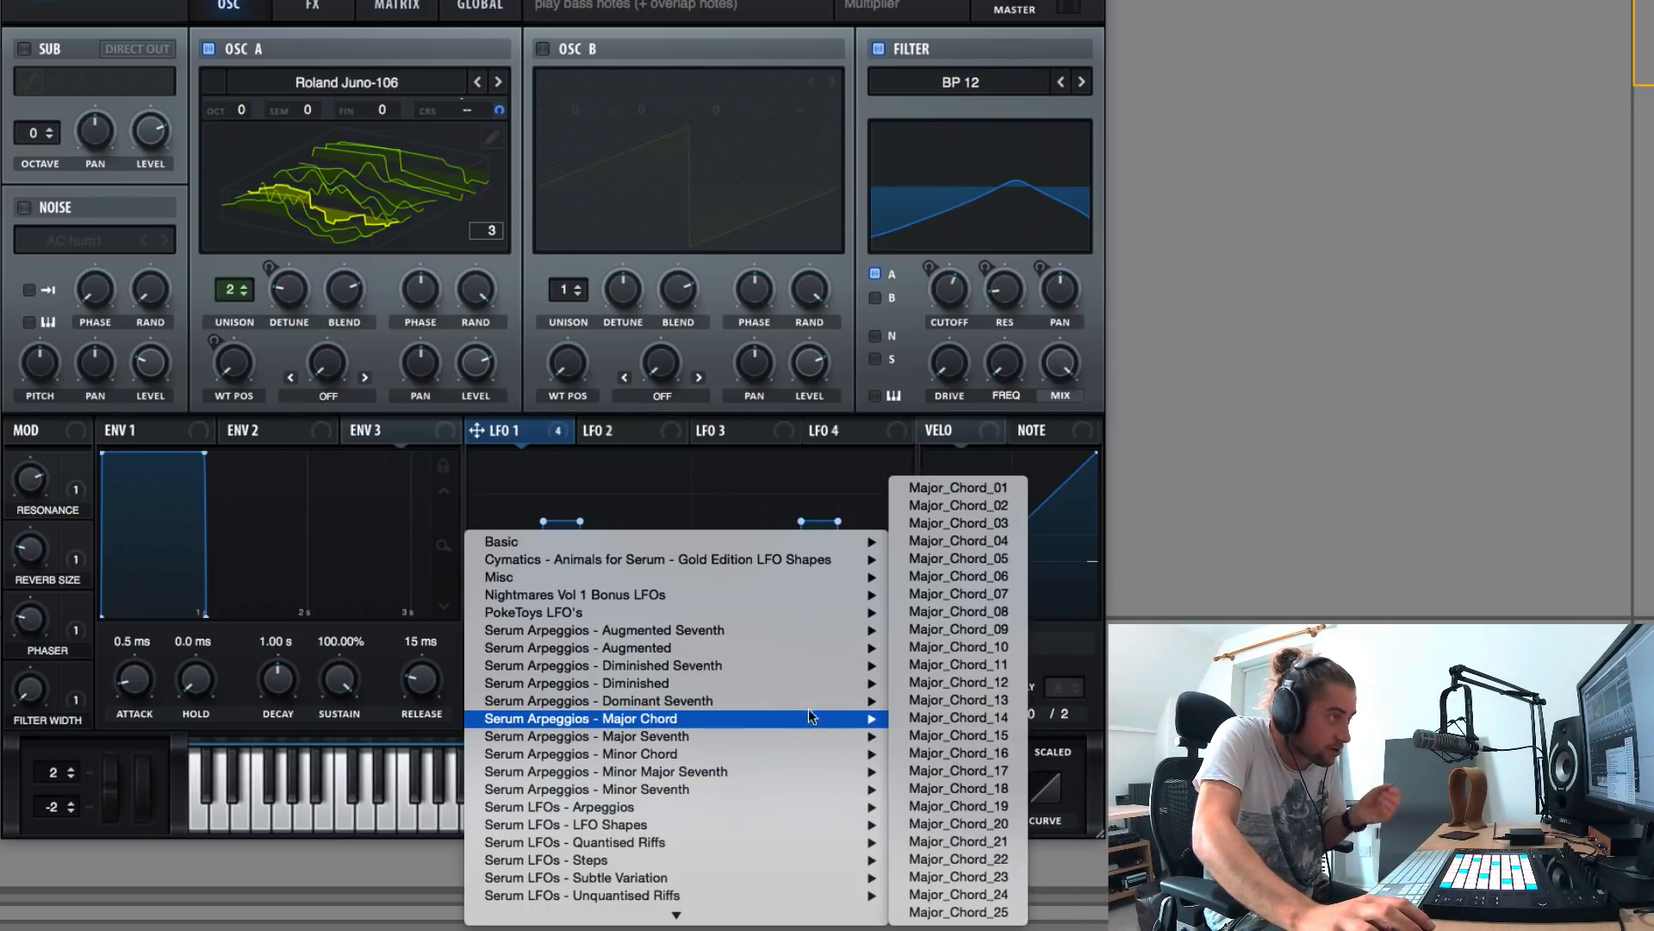
{"action": "left_click", "coordinate": [948, 486]}
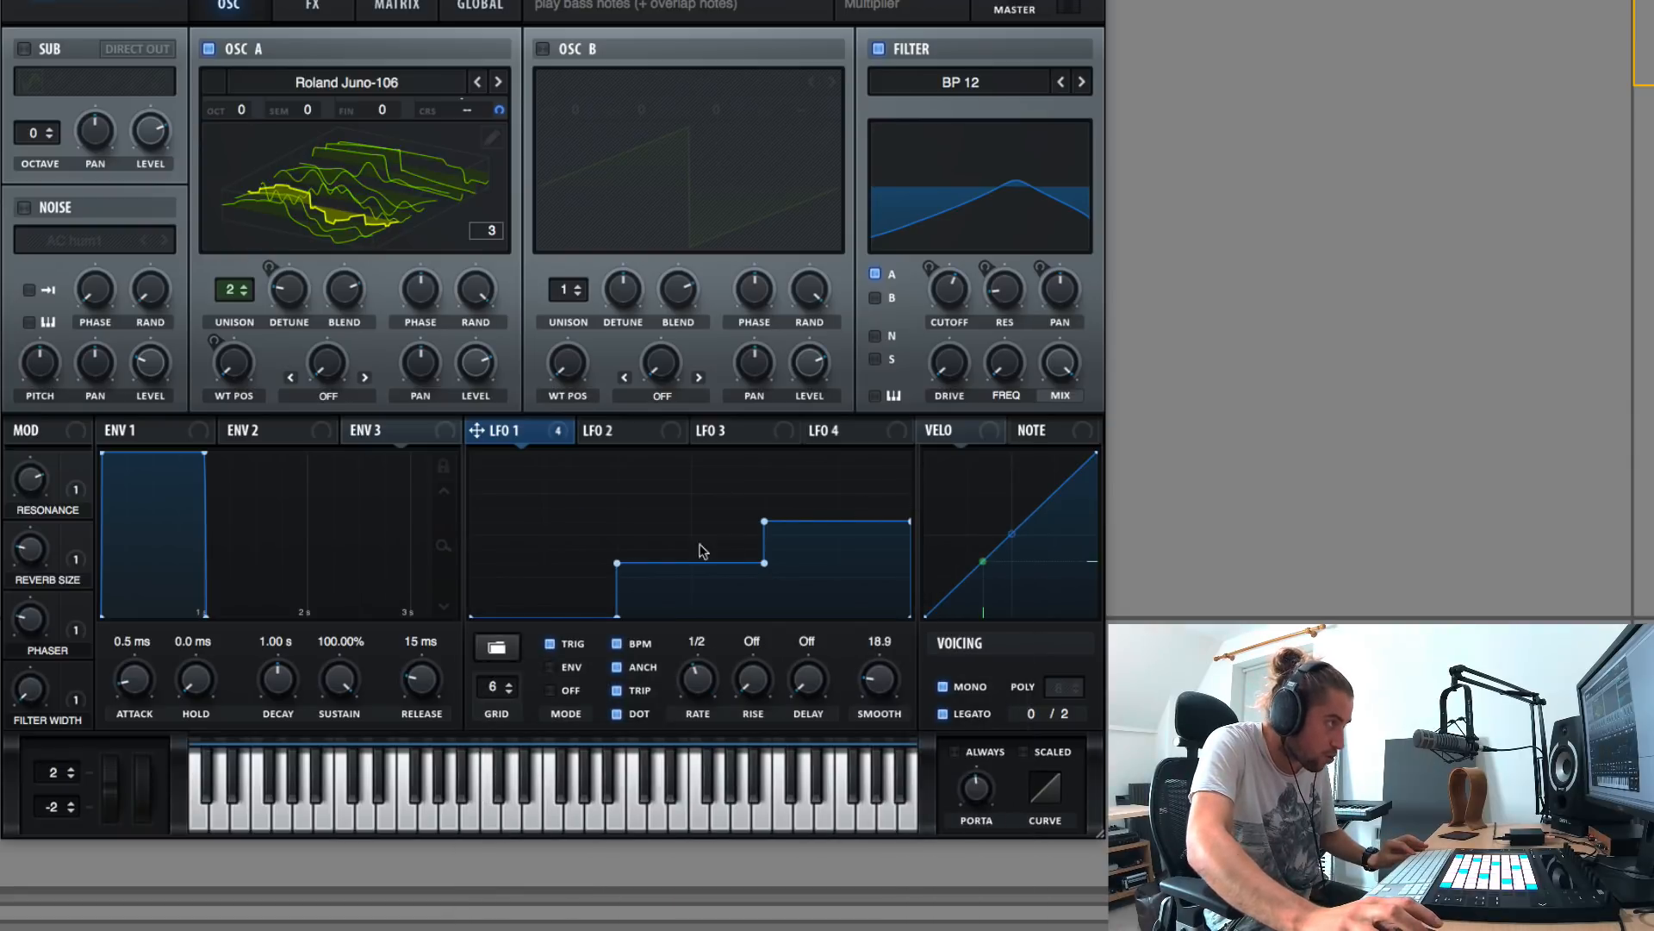
Cycle LFO 1 through the following shapes in the Major Chord arpeggio bank to audition them.
{"action": "left_click", "coordinate": [512, 648], "text": "shift"}
{"action": "left_click", "coordinate": [512, 648], "text": "shift"}
{"action": "left_click", "coordinate": [512, 648], "text": "shift"}
{"action": "left_click", "coordinate": [511, 648], "text": "shift"}
{"action": "left_click", "coordinate": [512, 648], "text": "shift"}
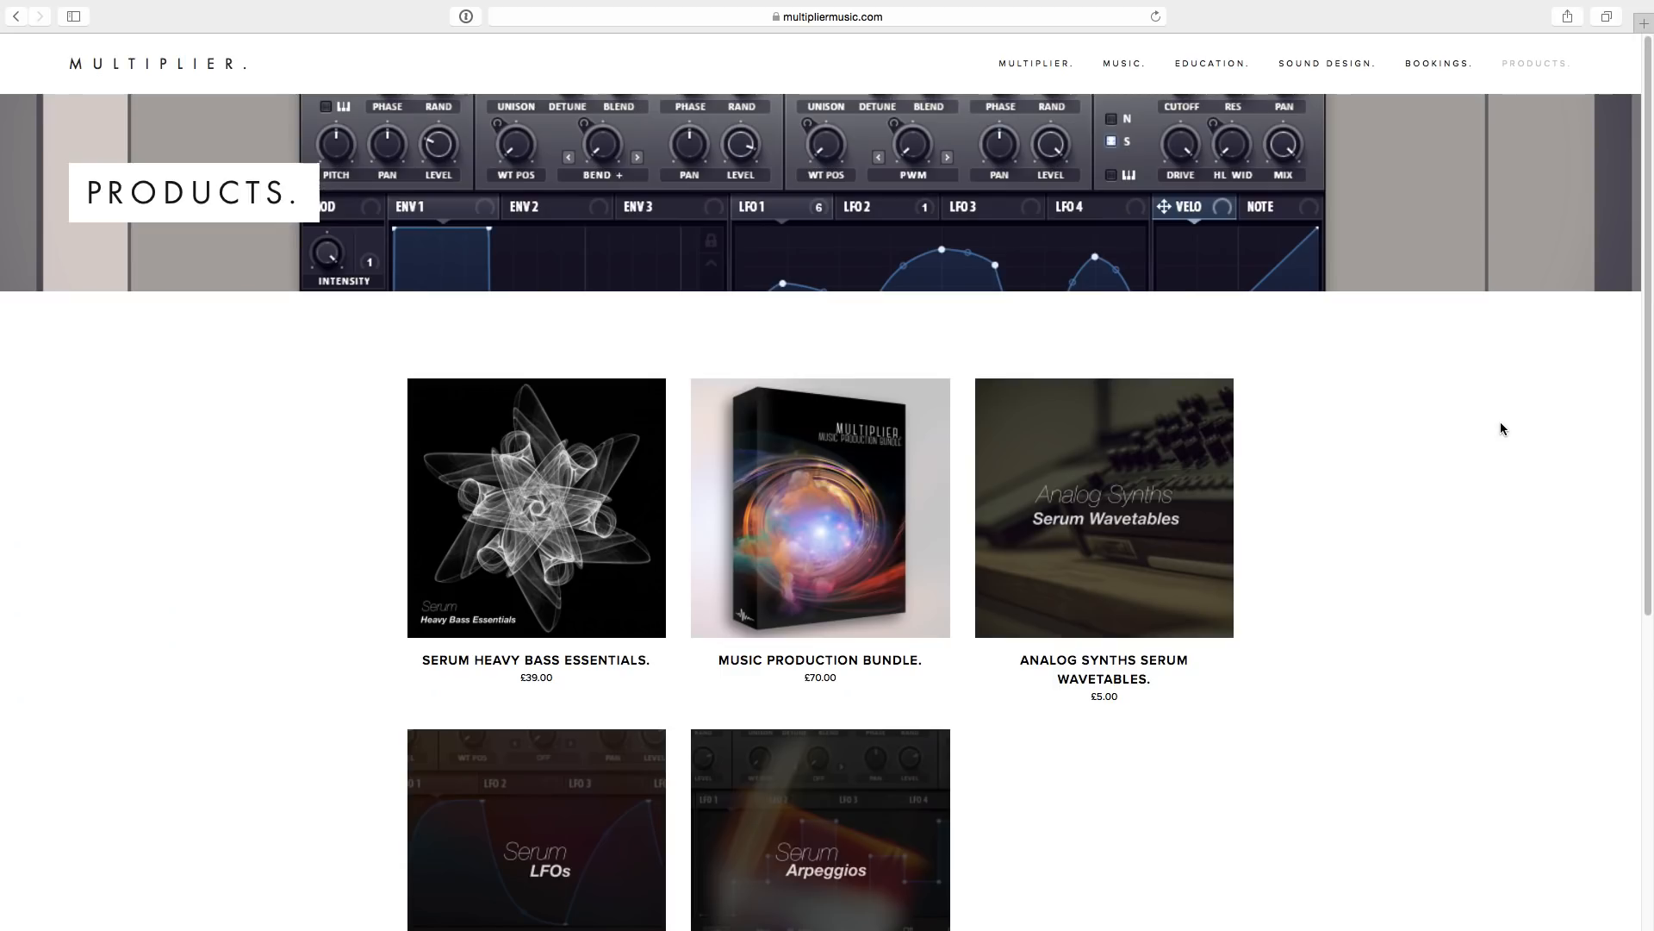
Switch to the browser and look over the Serum Arpeggios product page on multipliermusic.com.
{"action": "scroll", "coordinate": [1501, 429], "scroll_direction": "down", "scroll_amount": 3}
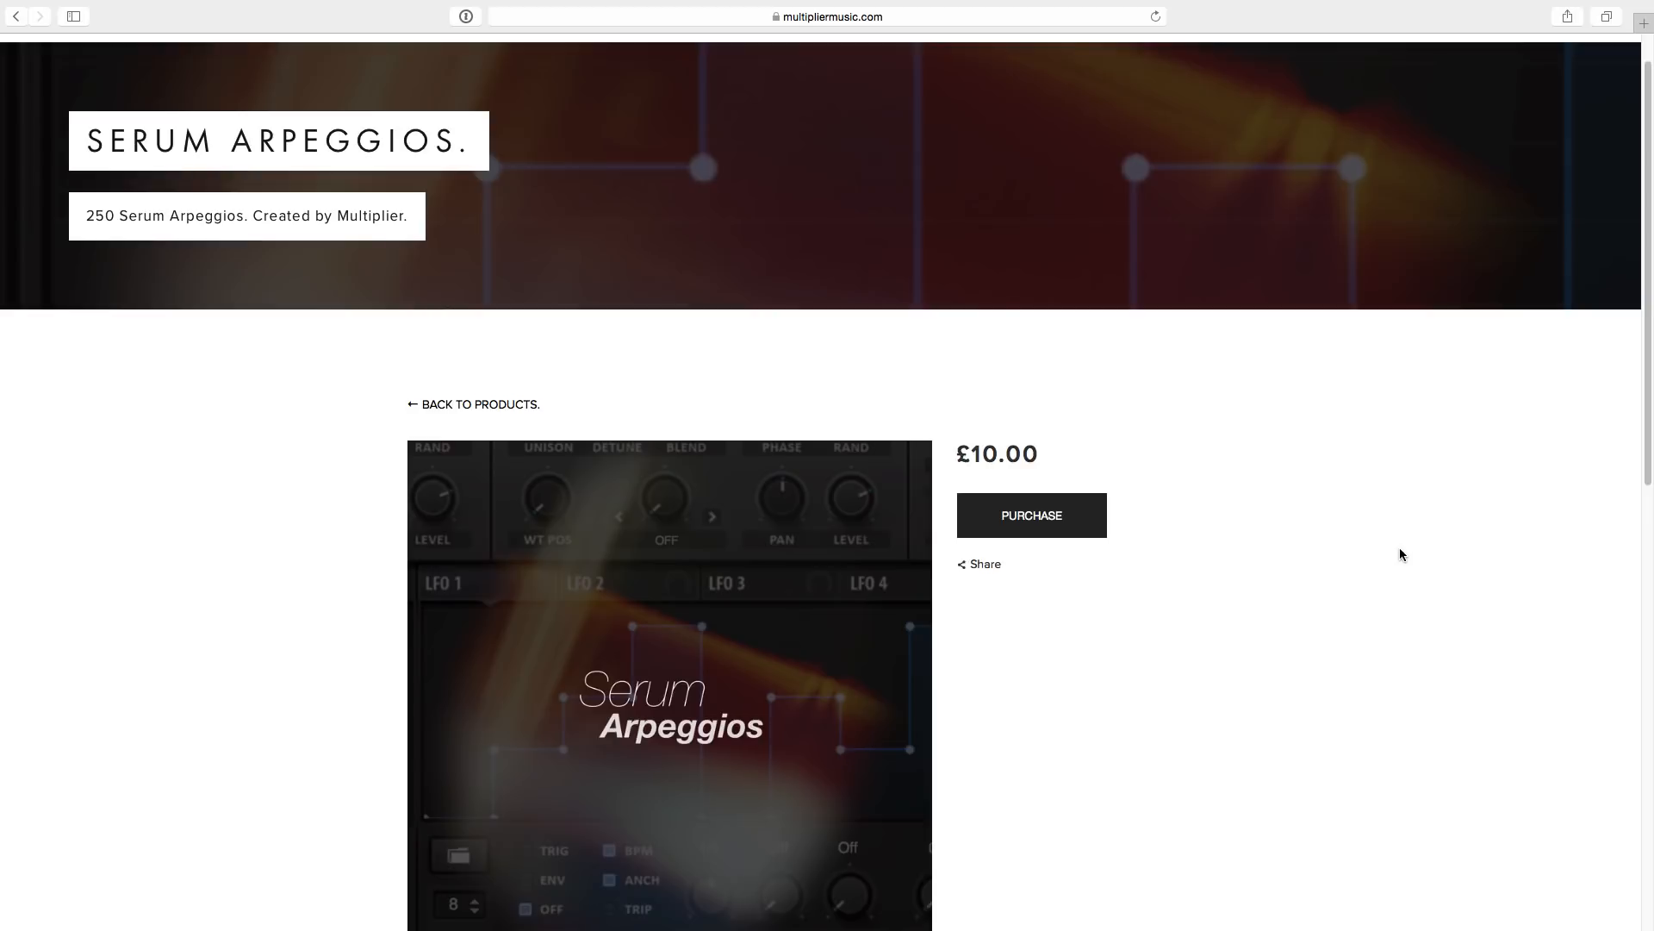
{"action": "scroll", "coordinate": [1401, 553], "scroll_direction": "down", "scroll_amount": 5}
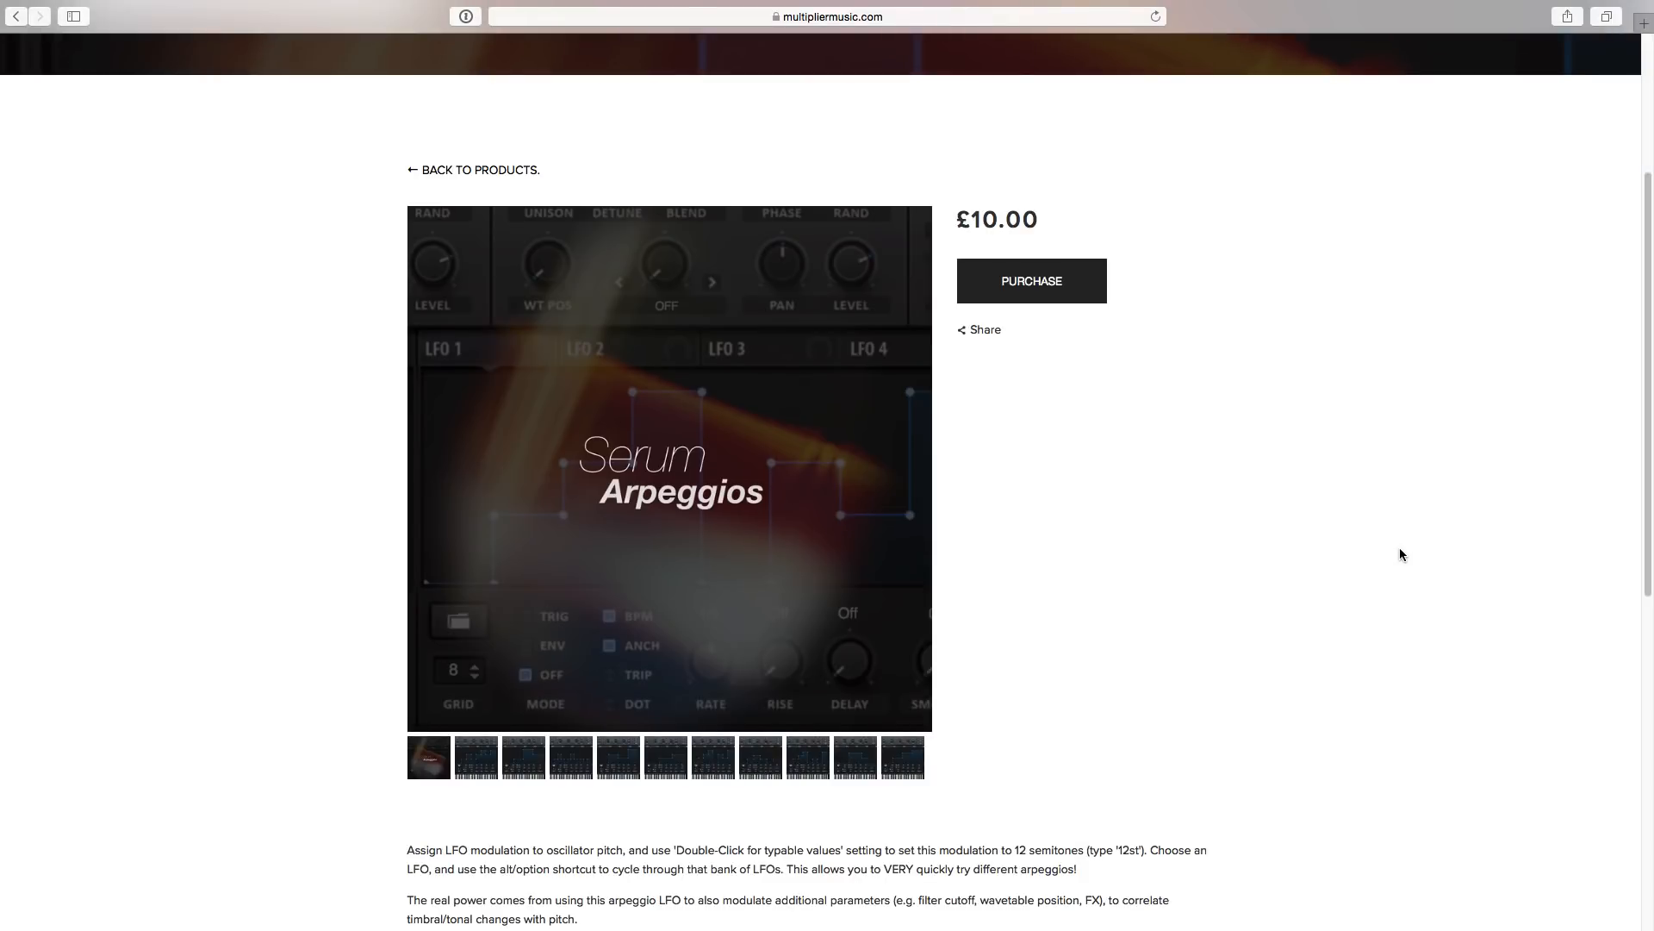
{"action": "scroll", "coordinate": [1400, 552], "scroll_direction": "up", "scroll_amount": 5}
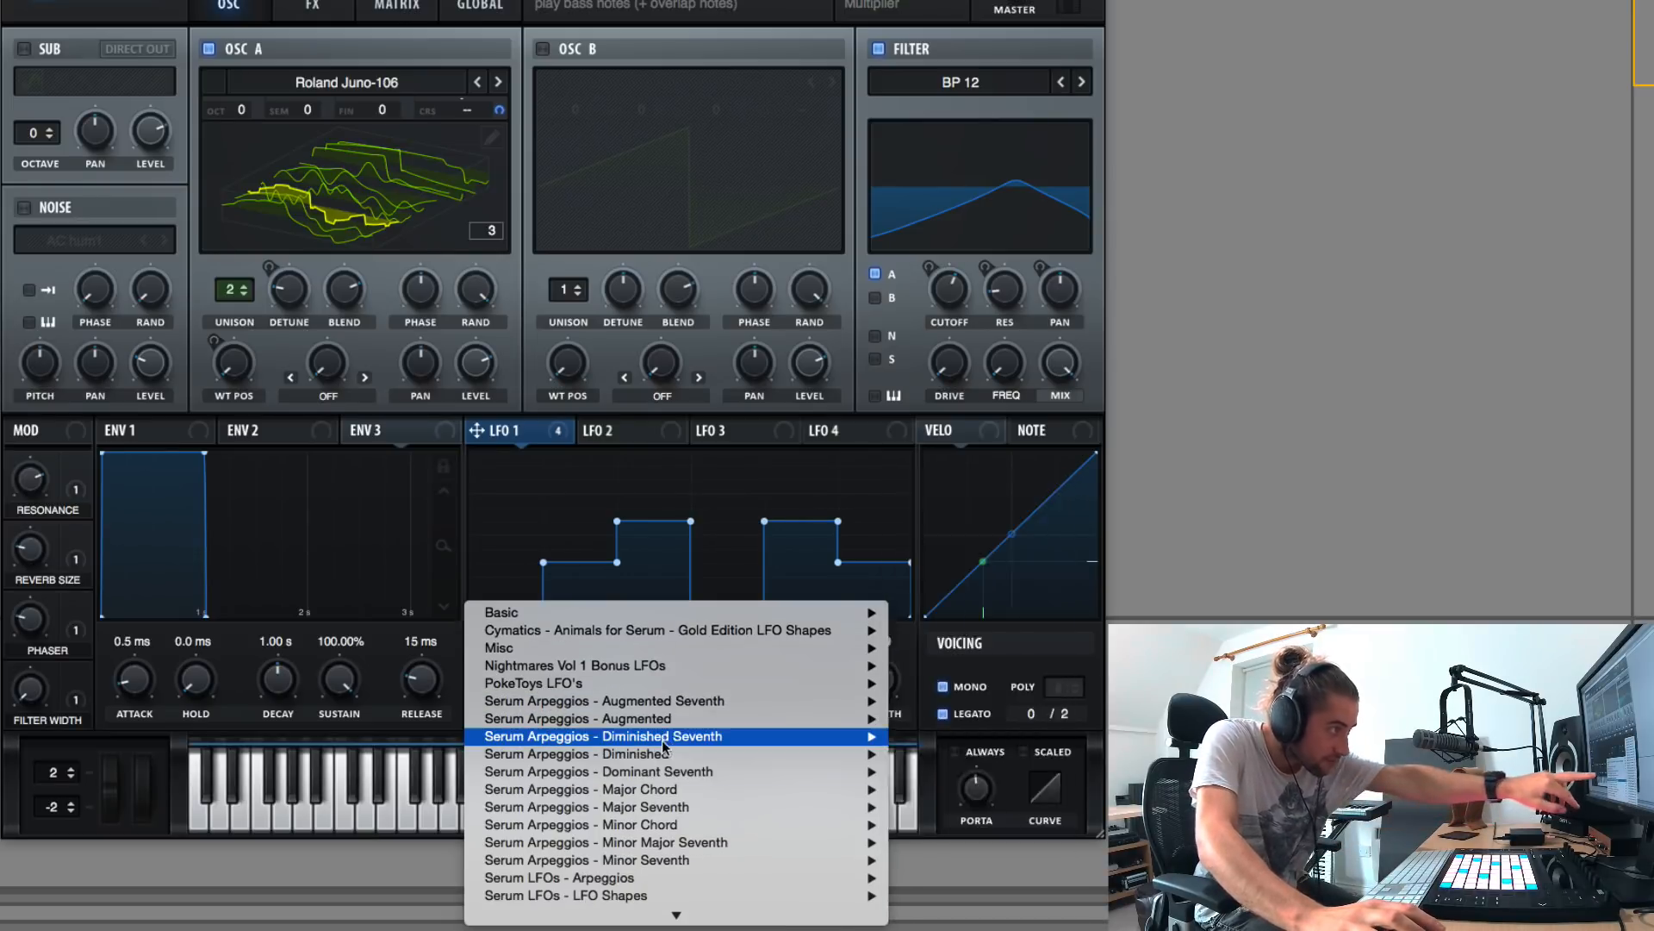
Load the Major_Seventh_01 shape from the Serum Arpeggios - Major Seventh bank into LFO 1.
{"action": "mouse_move", "coordinate": [690, 716]}
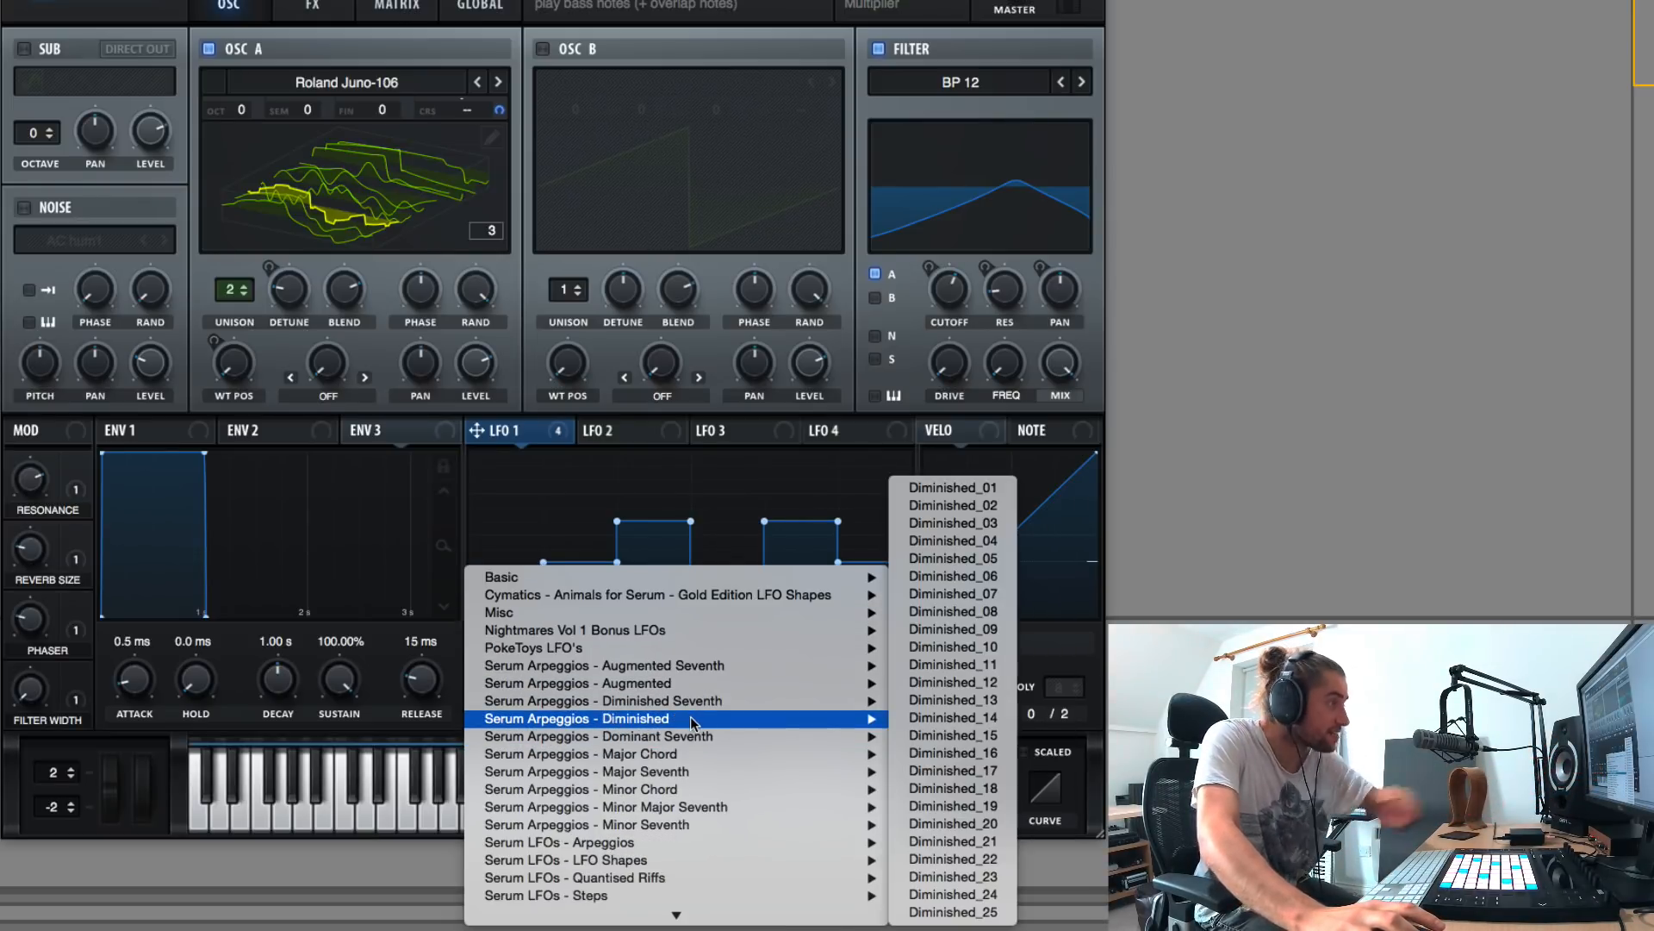
{"action": "mouse_move", "coordinate": [737, 770]}
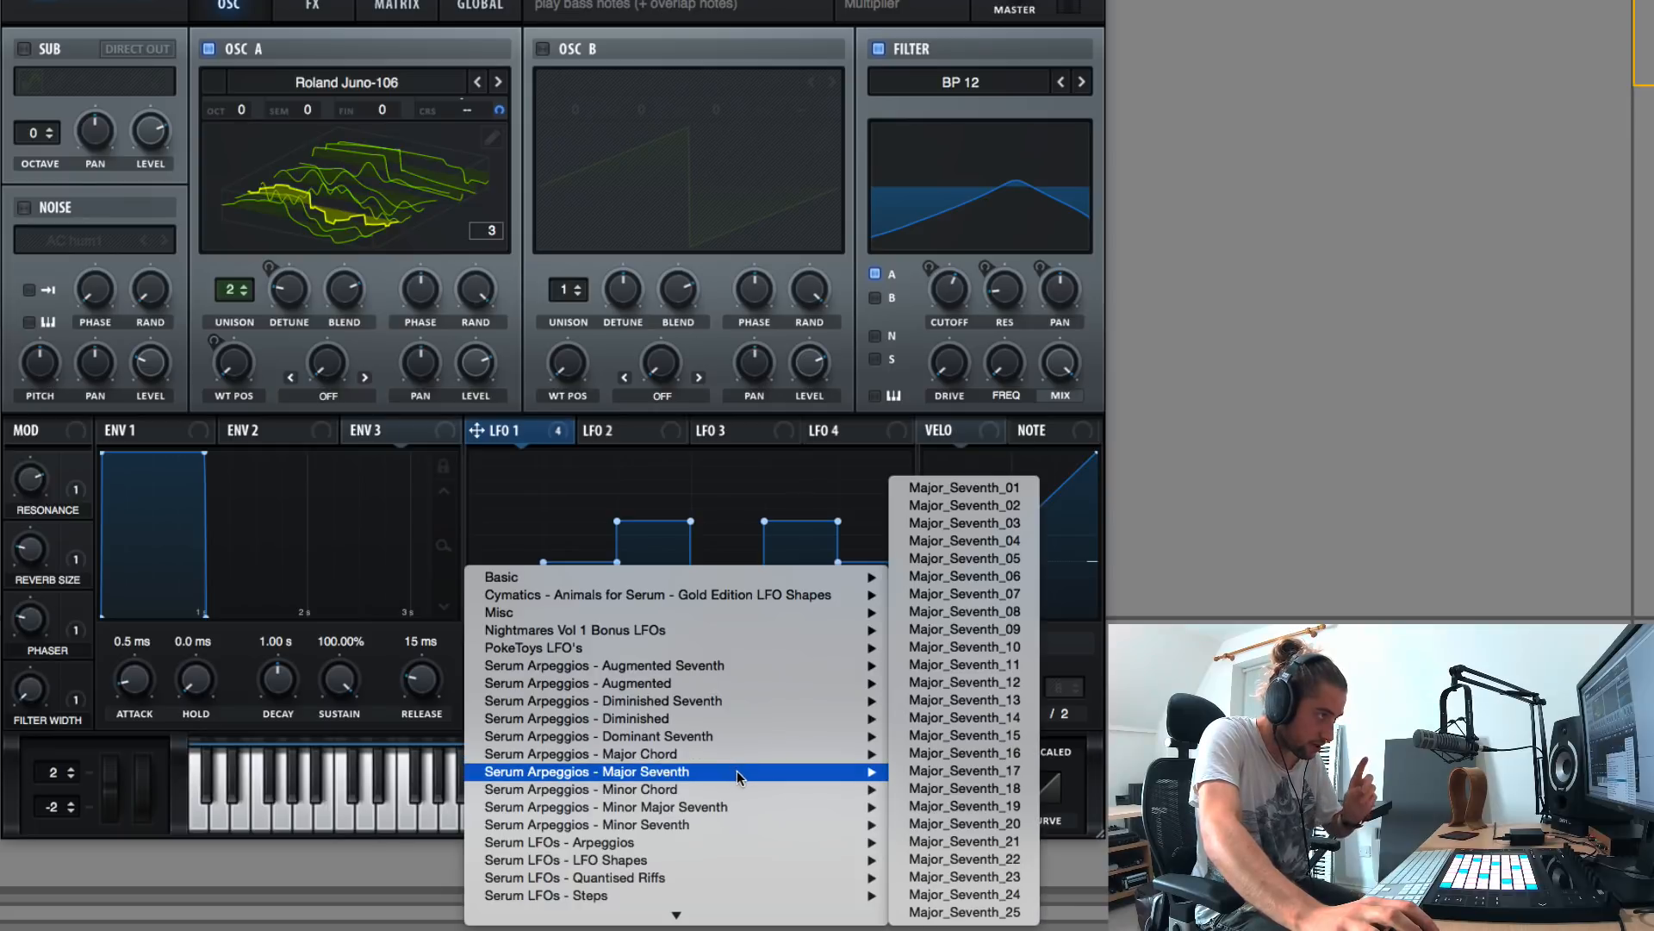
{"action": "left_click", "coordinate": [995, 492]}
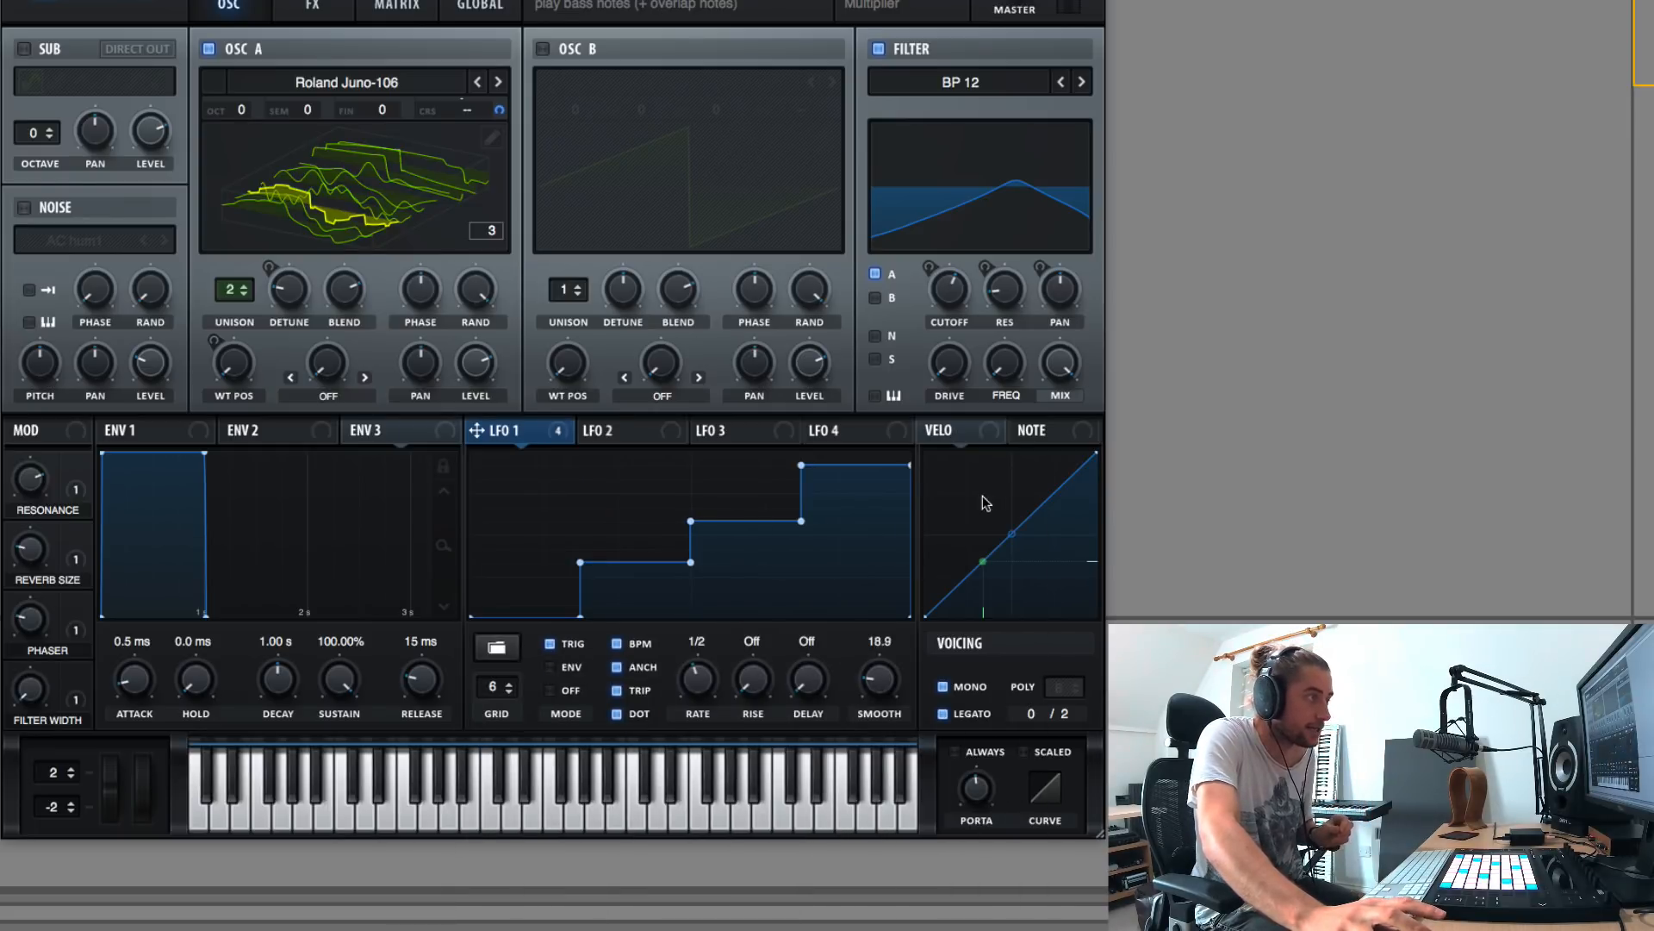
Cycle LFO 1 through the following Major Seventh arpeggio shapes to audition them.
{"action": "left_click", "coordinate": [509, 648], "text": "shift"}
{"action": "left_click", "coordinate": [508, 648], "text": "shift"}
{"action": "left_click", "coordinate": [509, 648], "text": "shift"}
{"action": "left_click", "coordinate": [508, 648], "text": "shift"}
{"action": "left_click", "coordinate": [509, 648], "text": "shift"}
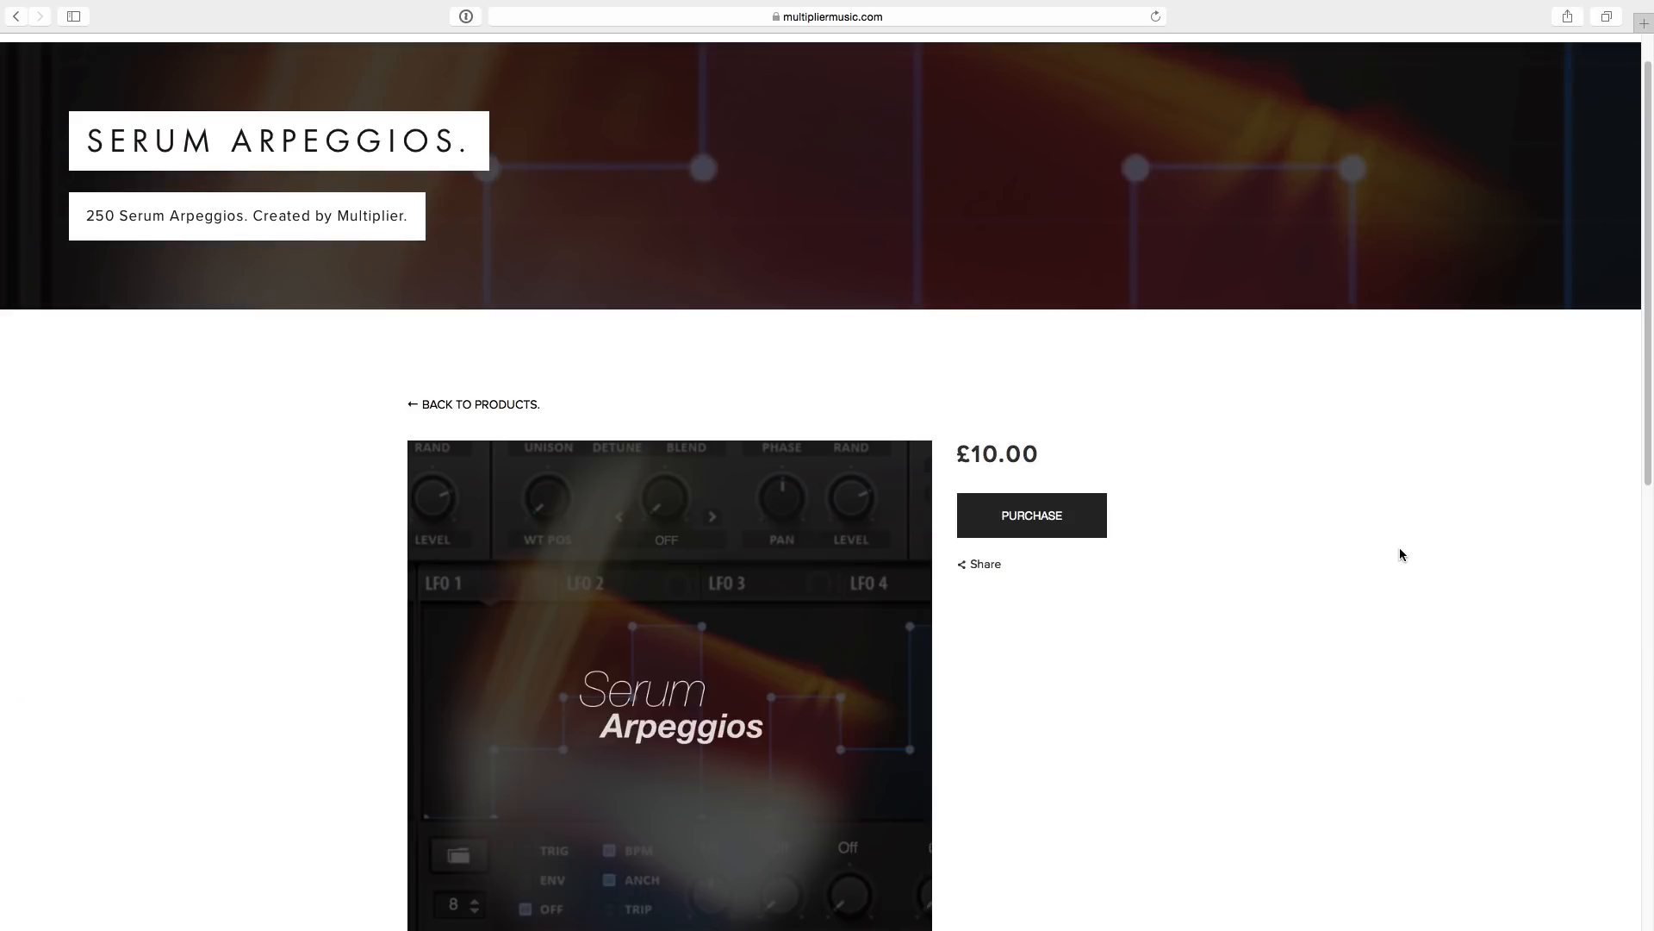
Browse the LFO 1 shape presets for another Serum Arpeggios bank, down to Minor Major Seventh.
{"action": "scroll", "coordinate": [1401, 549], "scroll_direction": "down", "scroll_amount": 3}
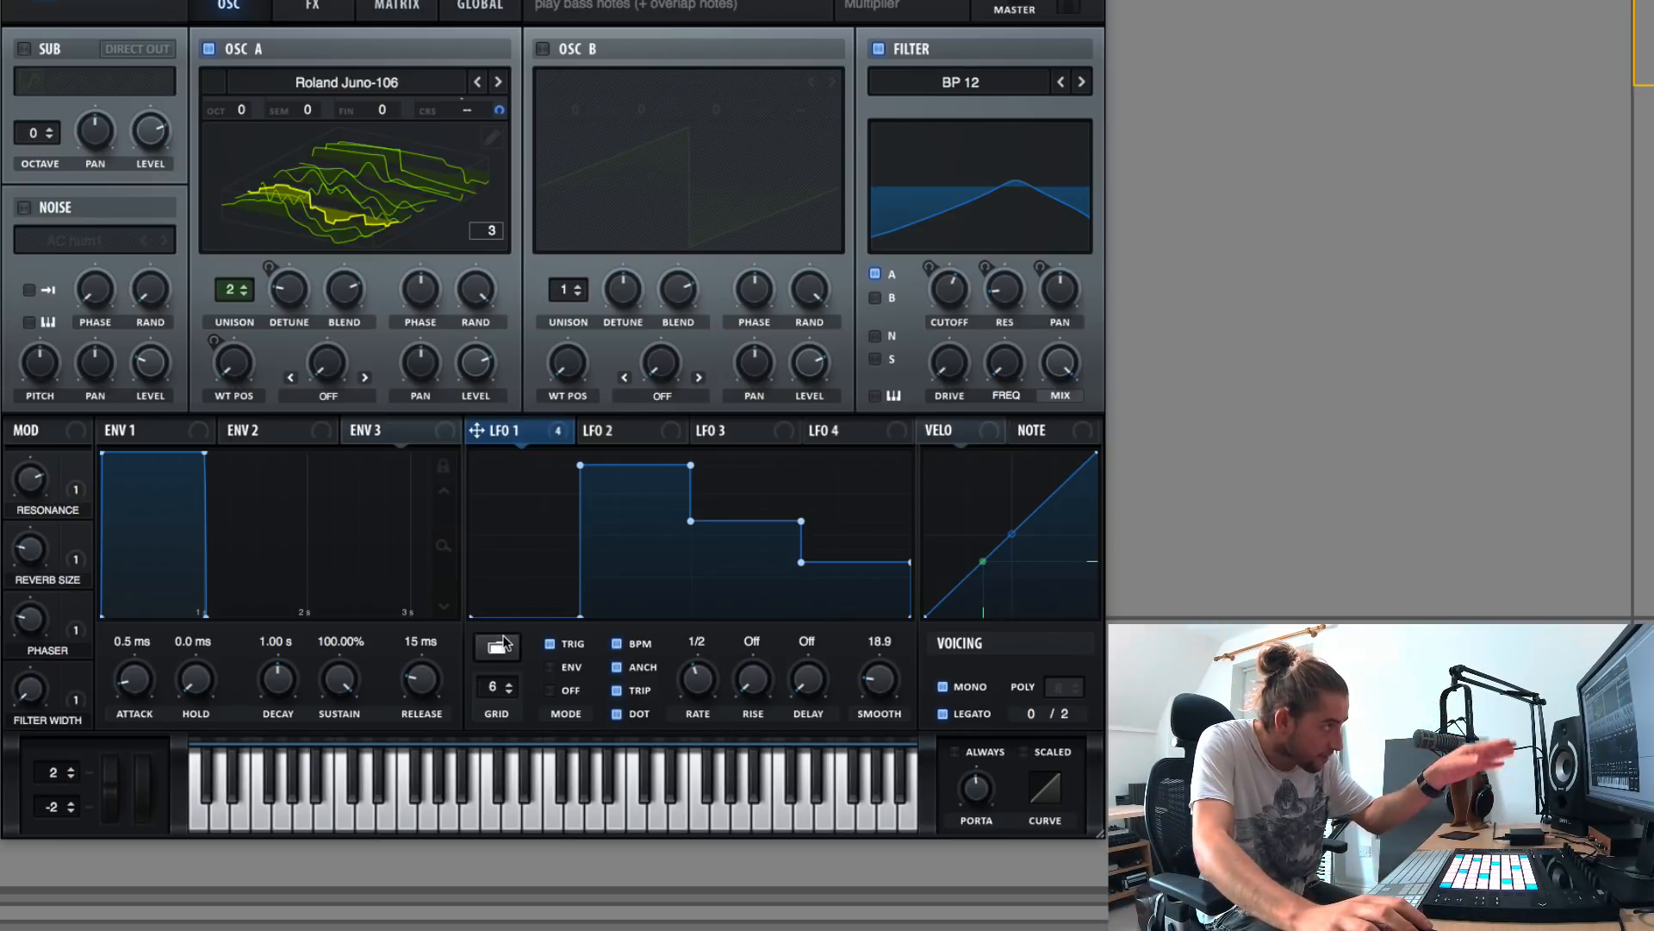
{"action": "left_click", "coordinate": [497, 644]}
{"action": "scroll", "coordinate": [586, 724], "scroll_direction": "down", "scroll_amount": 3}
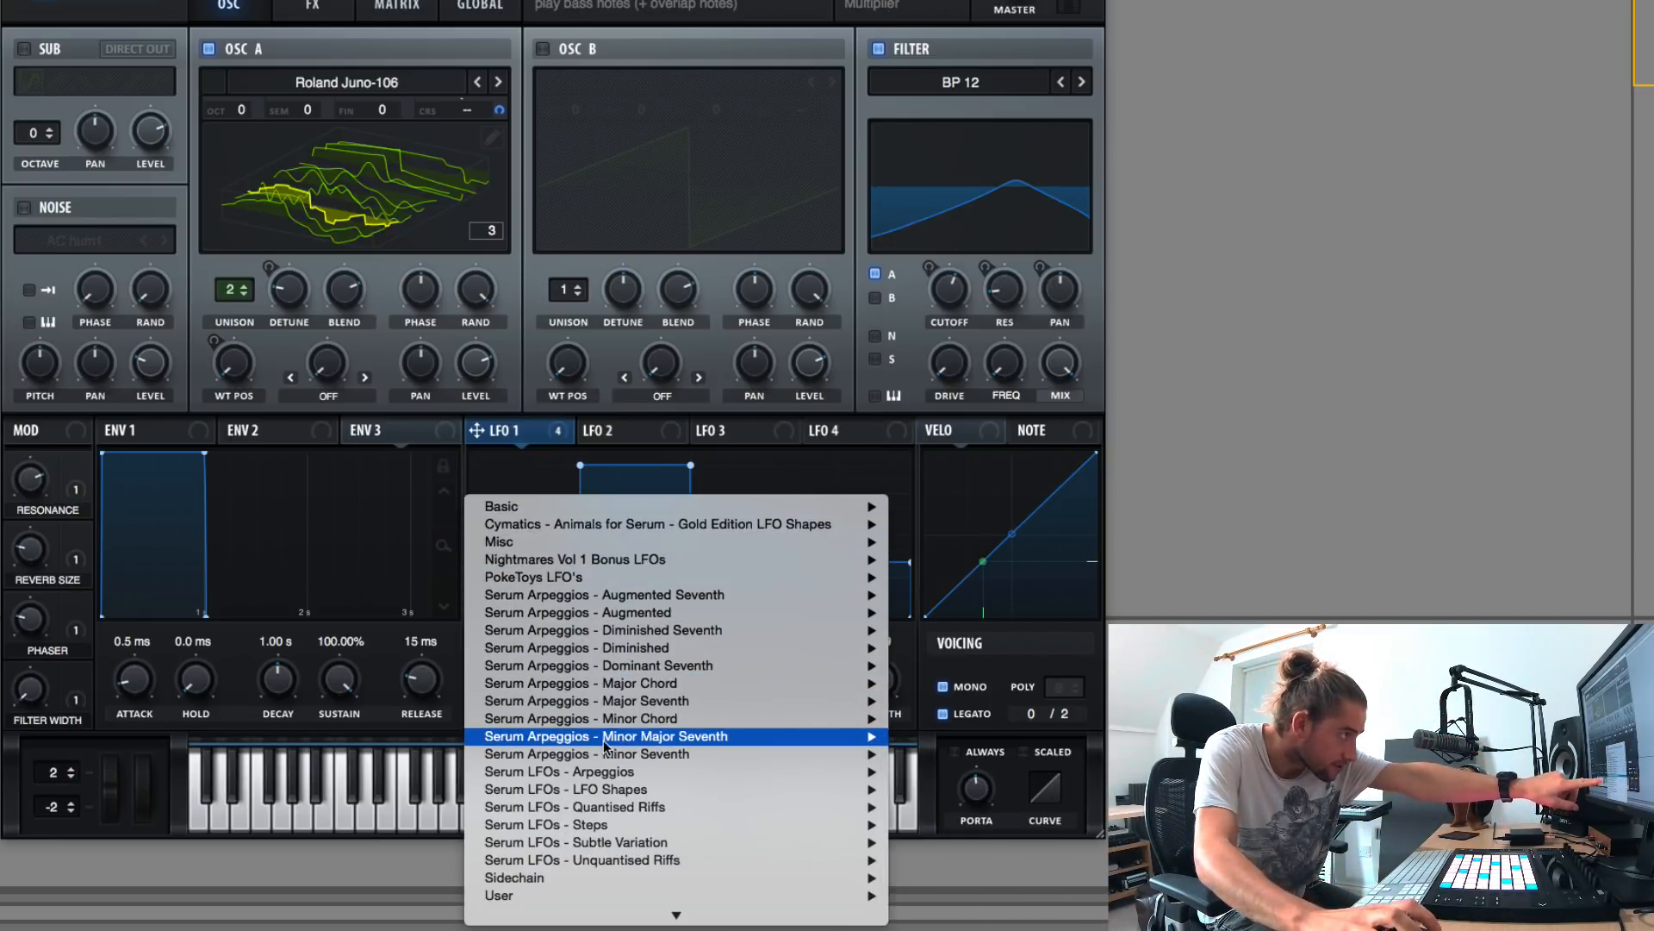